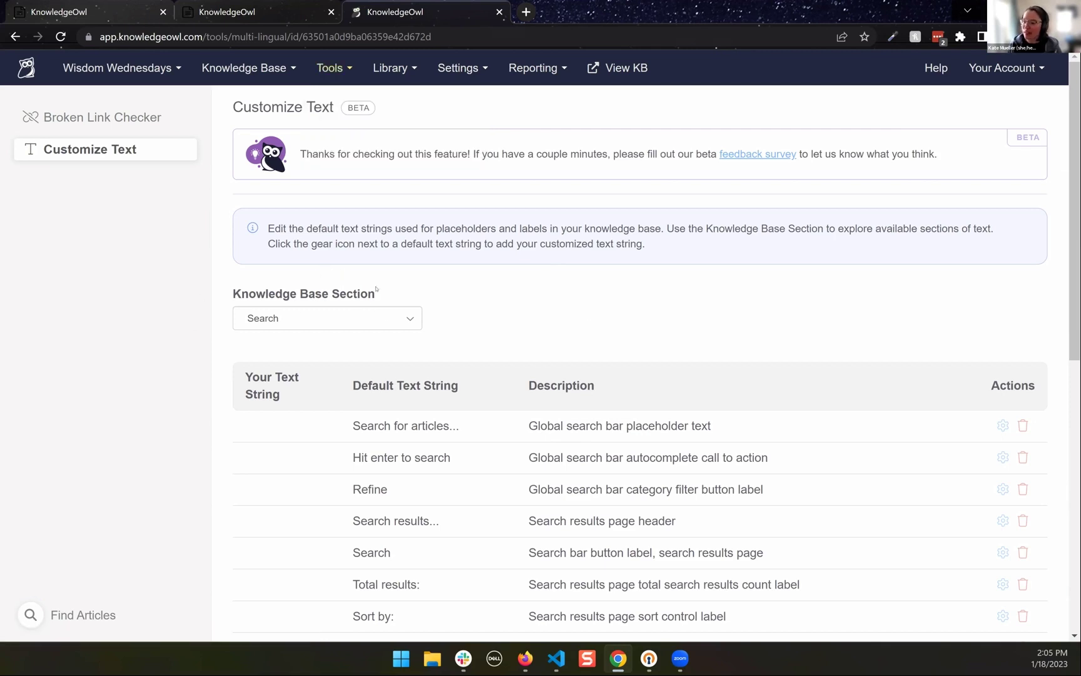
# Step: Check the available knowledge base sections and review the full list of default text strings for the Search section
pyautogui.click(387, 318)
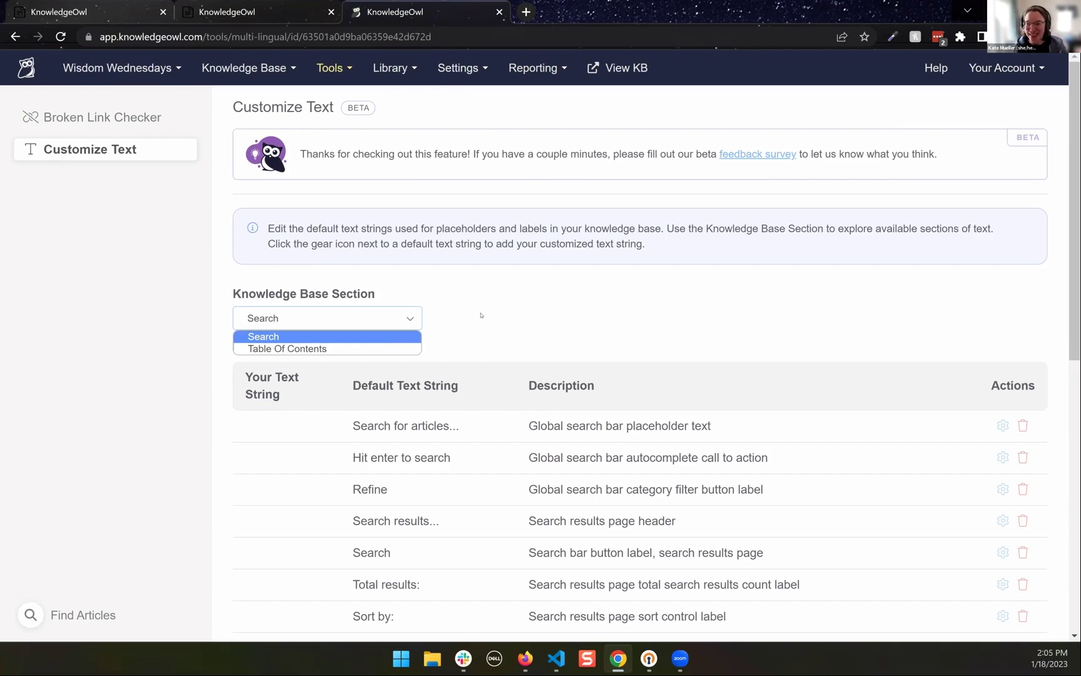
pyautogui.click(751, 155)
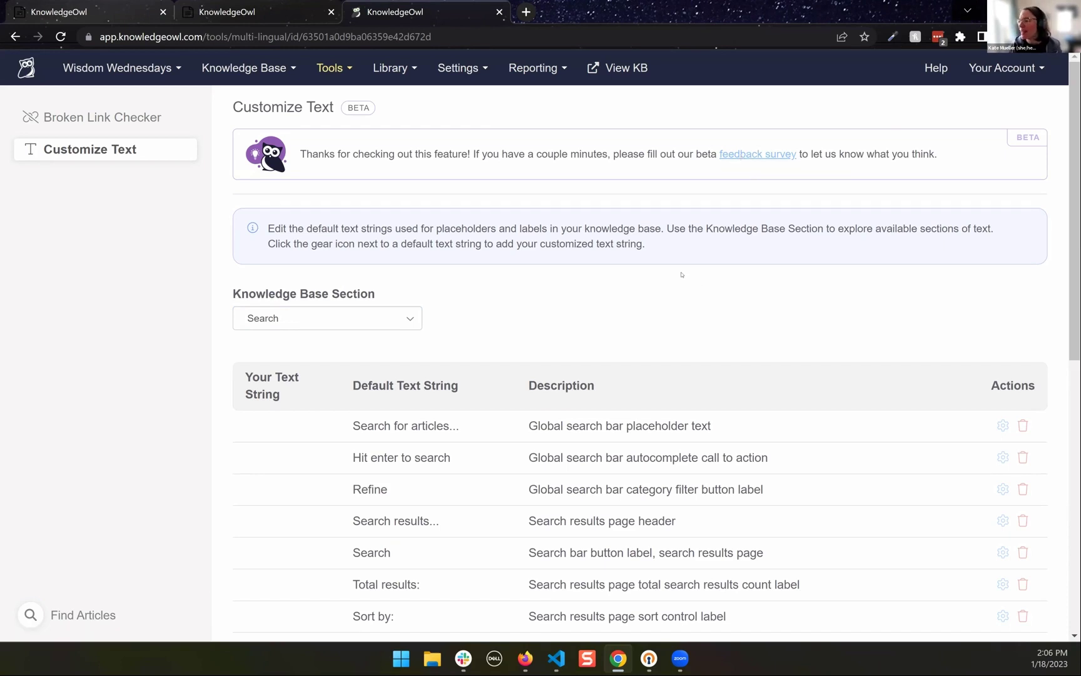
pyautogui.scroll(-3, 683, 274)
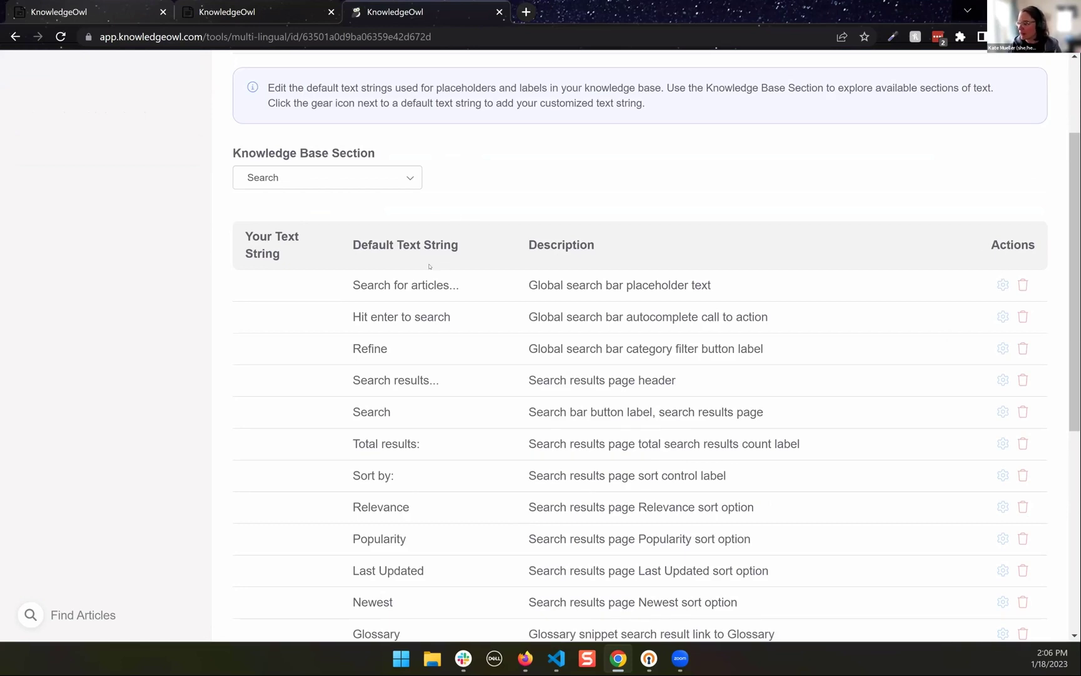
pyautogui.scroll(-8, 389, 484)
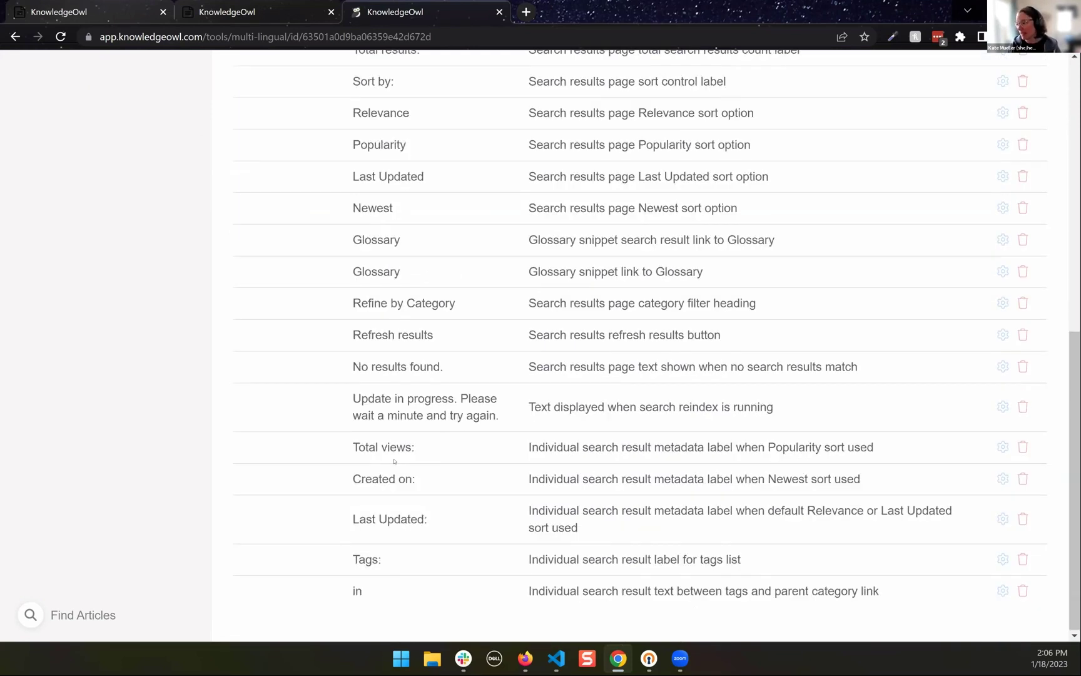
pyautogui.scroll(11, 396, 460)
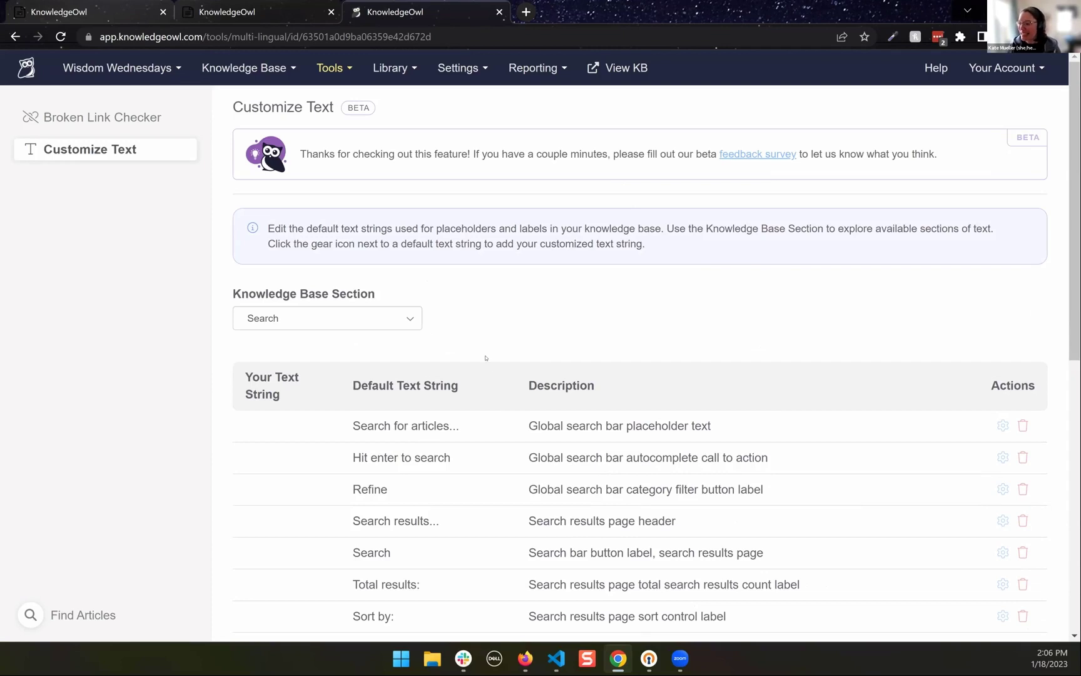
# Step: View the live knowledge base in a separate tab, and examine the Default Text String and Description columns in Customize Text
pyautogui.click(629, 68)
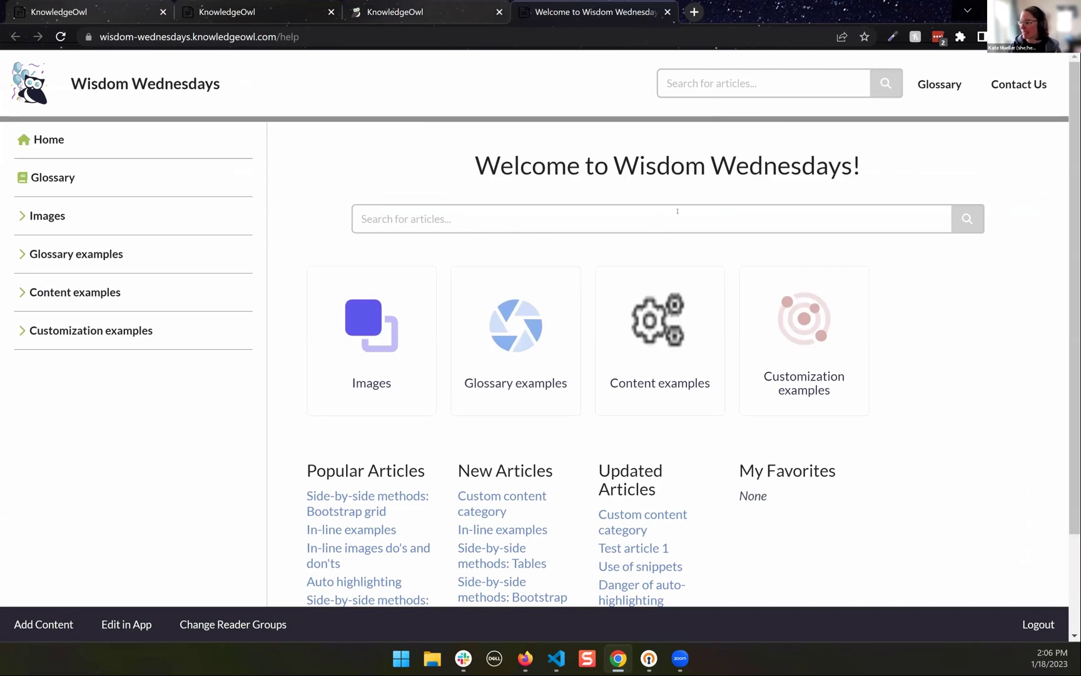
pyautogui.click(412, 5)
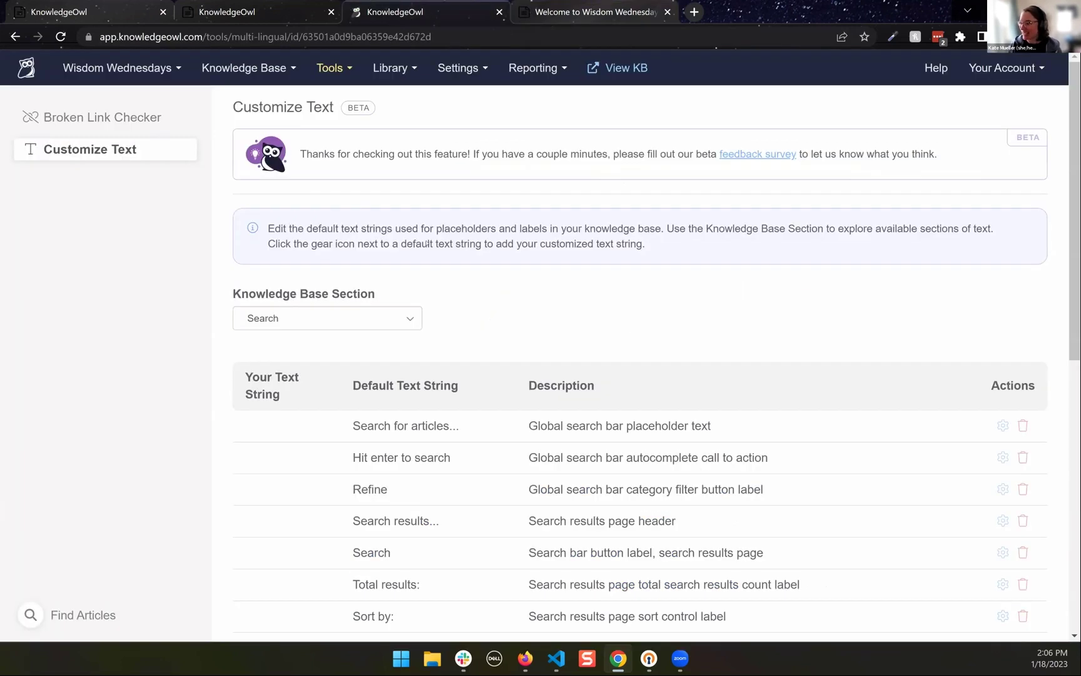
pyautogui.moveTo(353, 386); pyautogui.dragTo(454, 394)
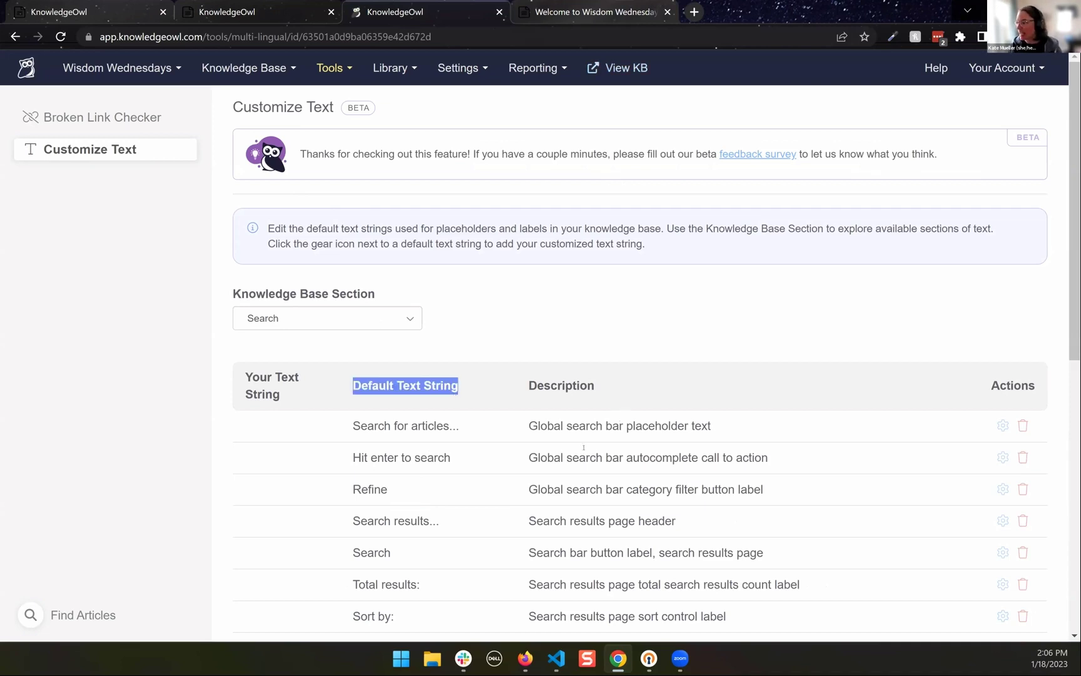
pyautogui.click(527, 386)
pyautogui.moveTo(530, 385); pyautogui.dragTo(596, 397)
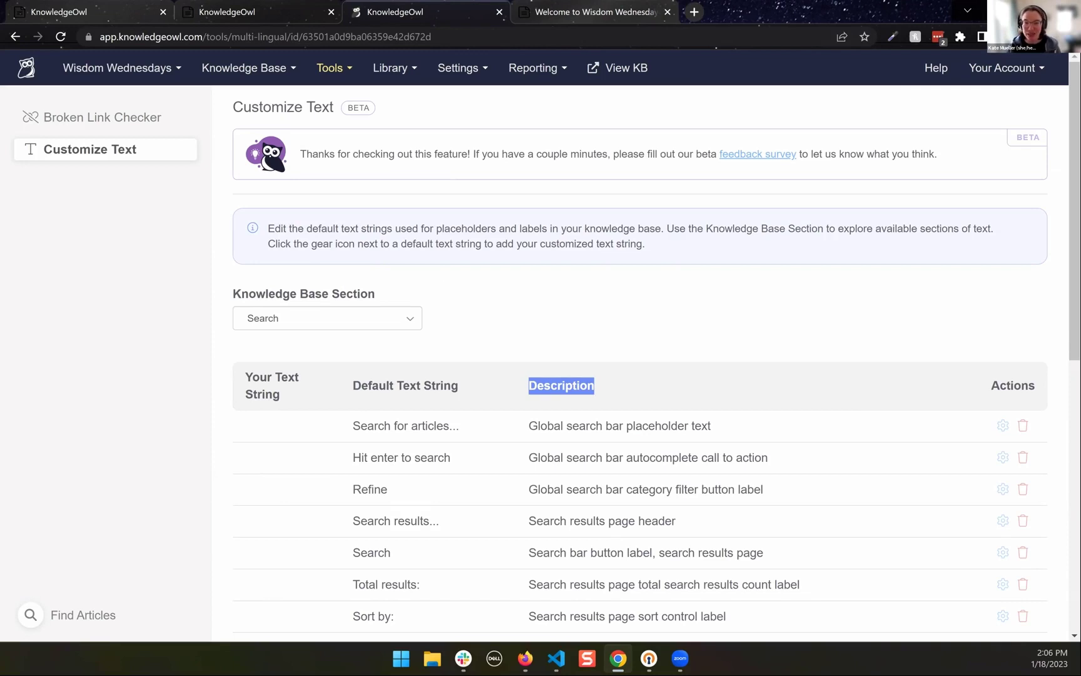
pyautogui.hotkey('alt', 'Tab')
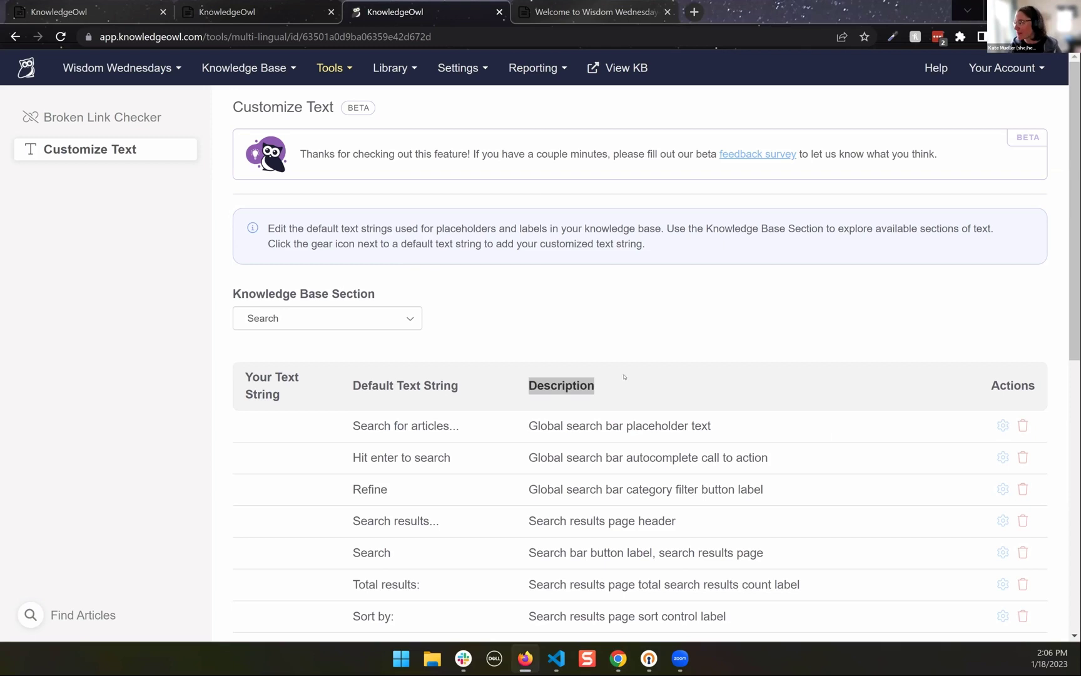
pyautogui.hotkey('alt', 'Tab')
# Step: Customize the global search bar placeholder text as "Search for resources..." and save the text string
pyautogui.scroll(-2, 504, 445)
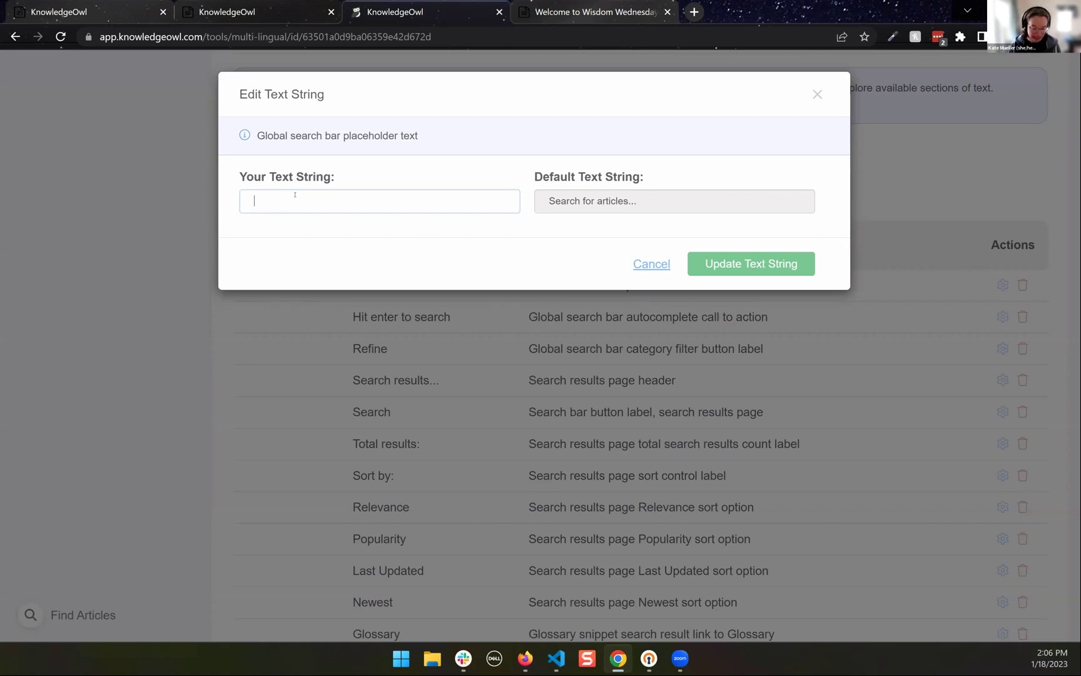
pyautogui.write('Search for resources...')
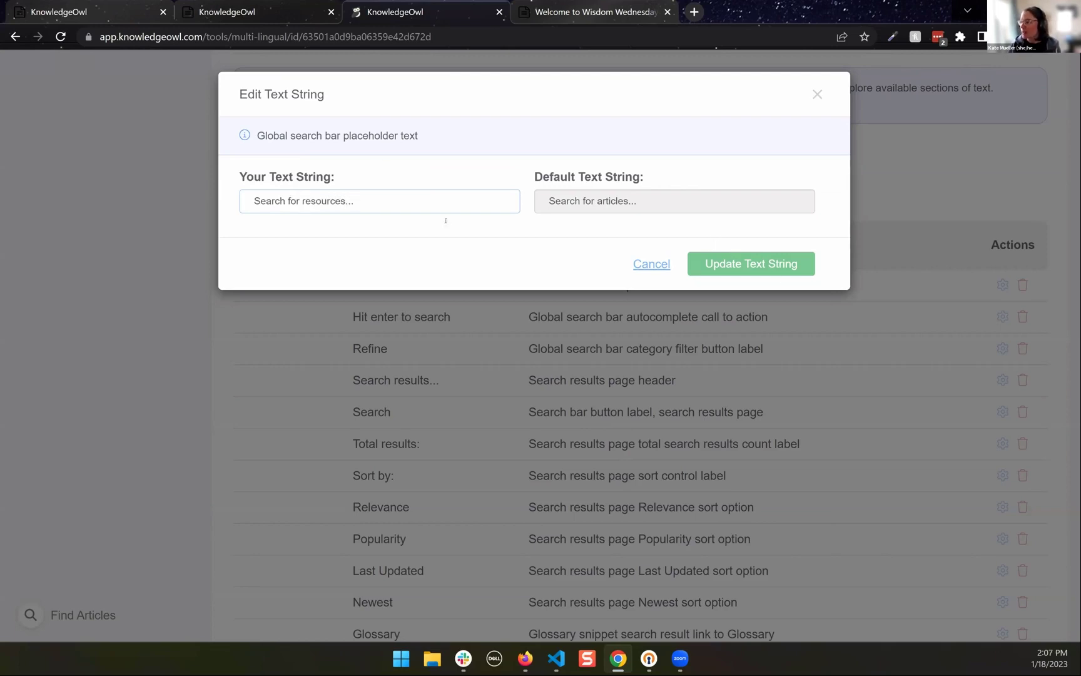
pyautogui.click(749, 262)
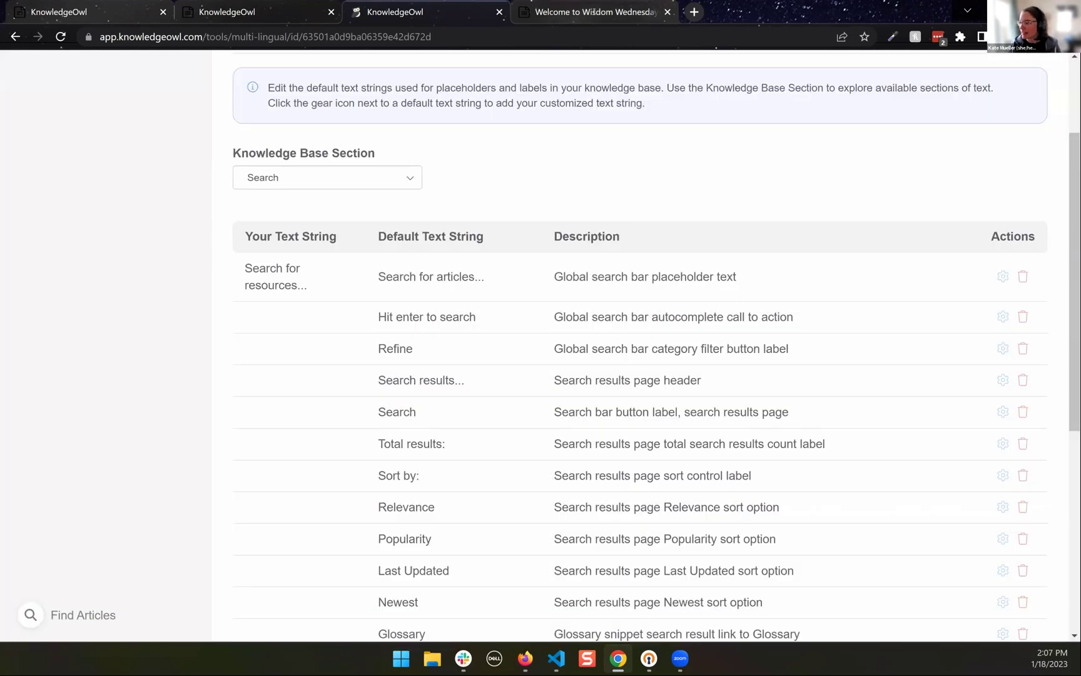
# Step: Reload the live knowledge base home page to check the search bar placeholder, and return to the Customize Text page
pyautogui.hotkey('ctrl', 'Tab')
pyautogui.press('F5')
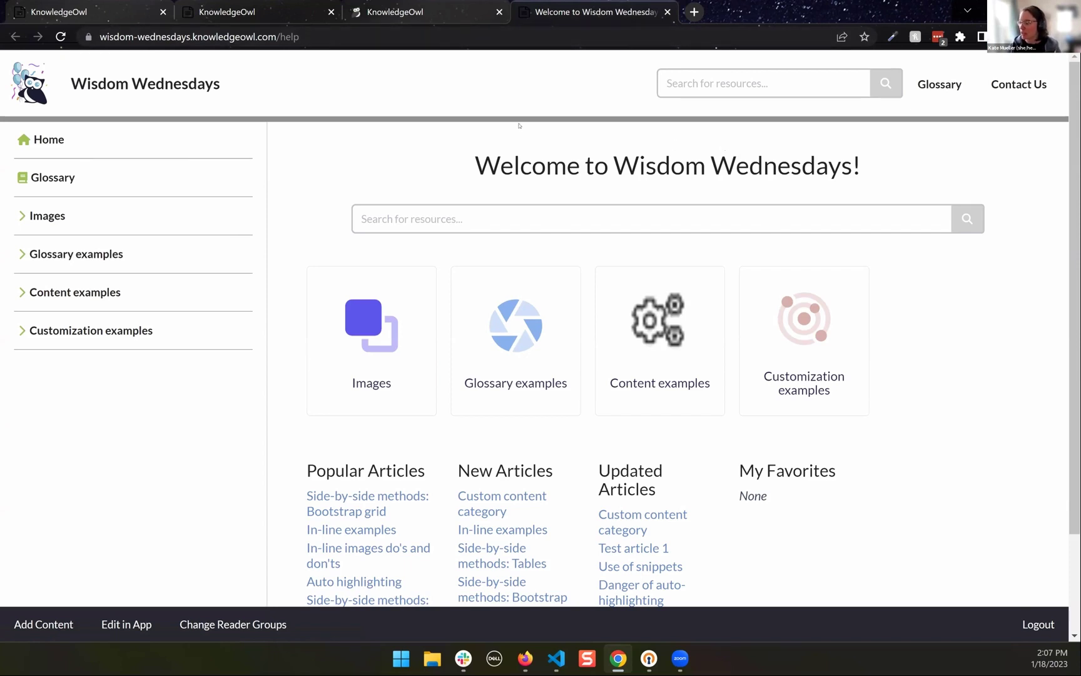
pyautogui.click(370, 8)
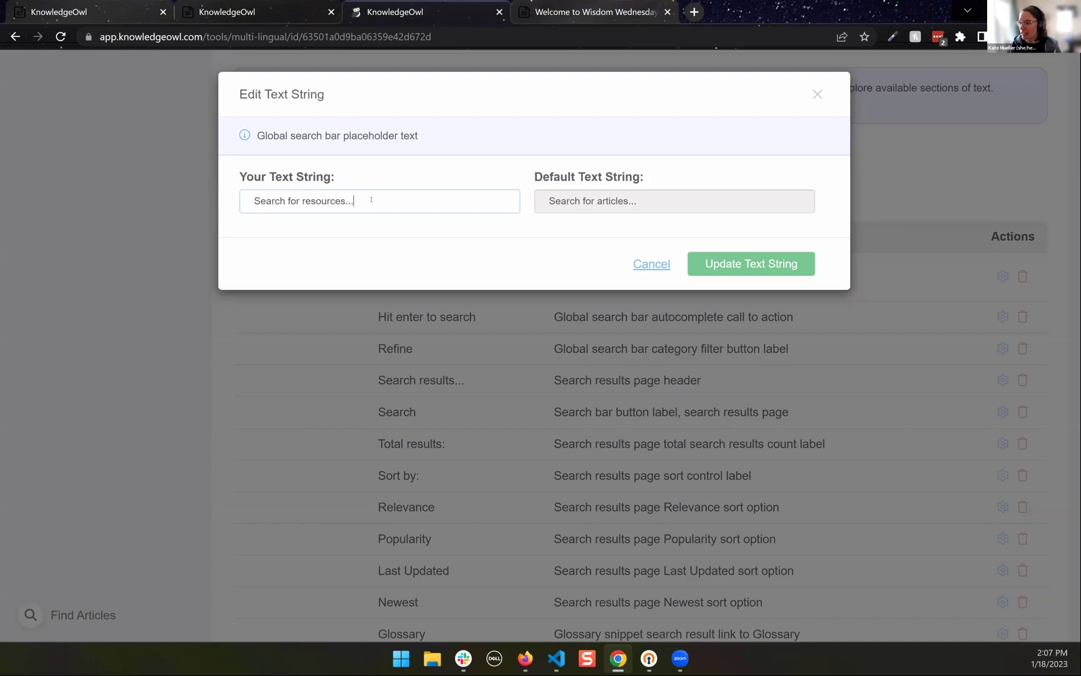
# Step: Reset the customized global search bar placeholder to its default text string
pyautogui.moveTo(369, 200); pyautogui.dragTo(315, 203)
pyautogui.click(656, 265)
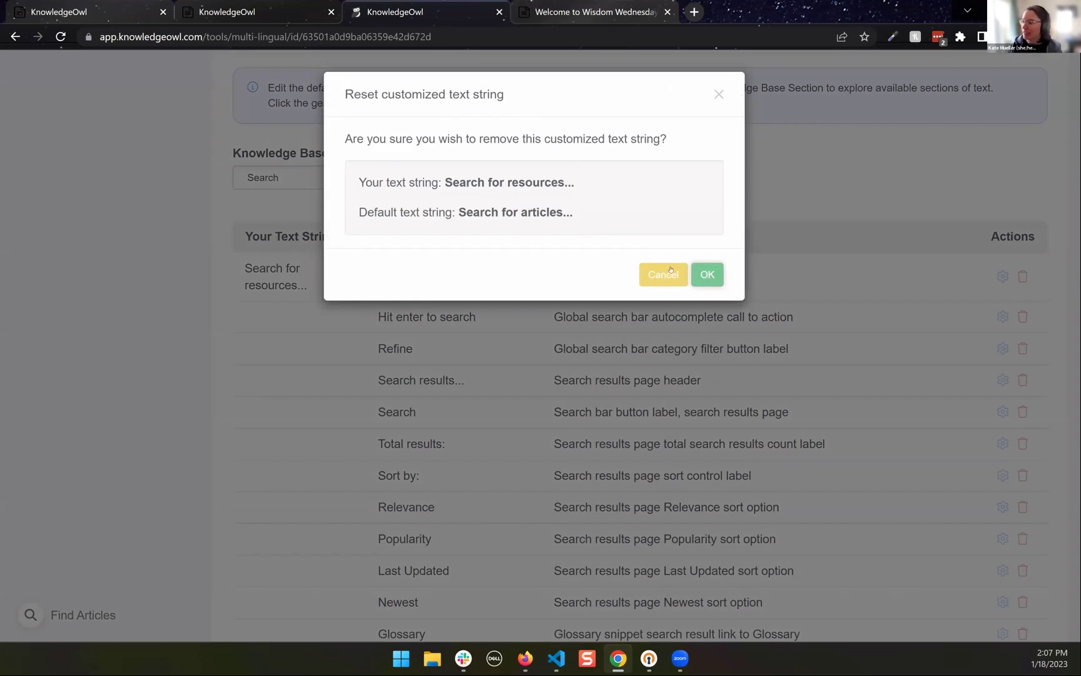
pyautogui.click(707, 274)
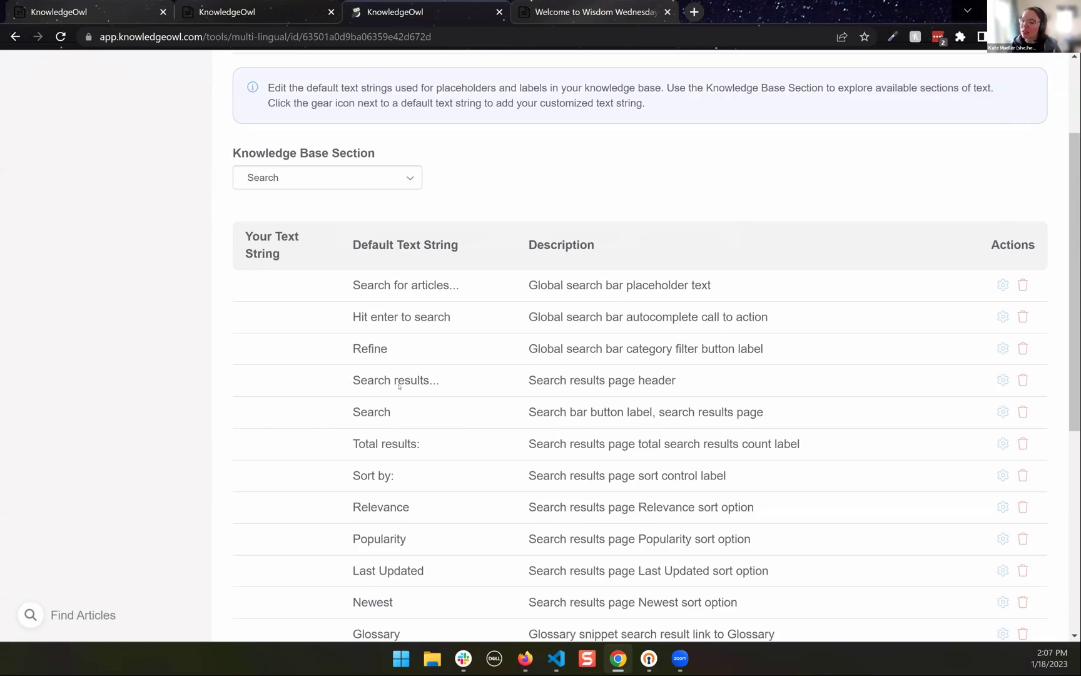
# Step: Review the Search text string descriptions, highlighting "category filter" in the description of the Refine string
pyautogui.scroll(-4, 398, 386)
pyautogui.scroll(3, 400, 394)
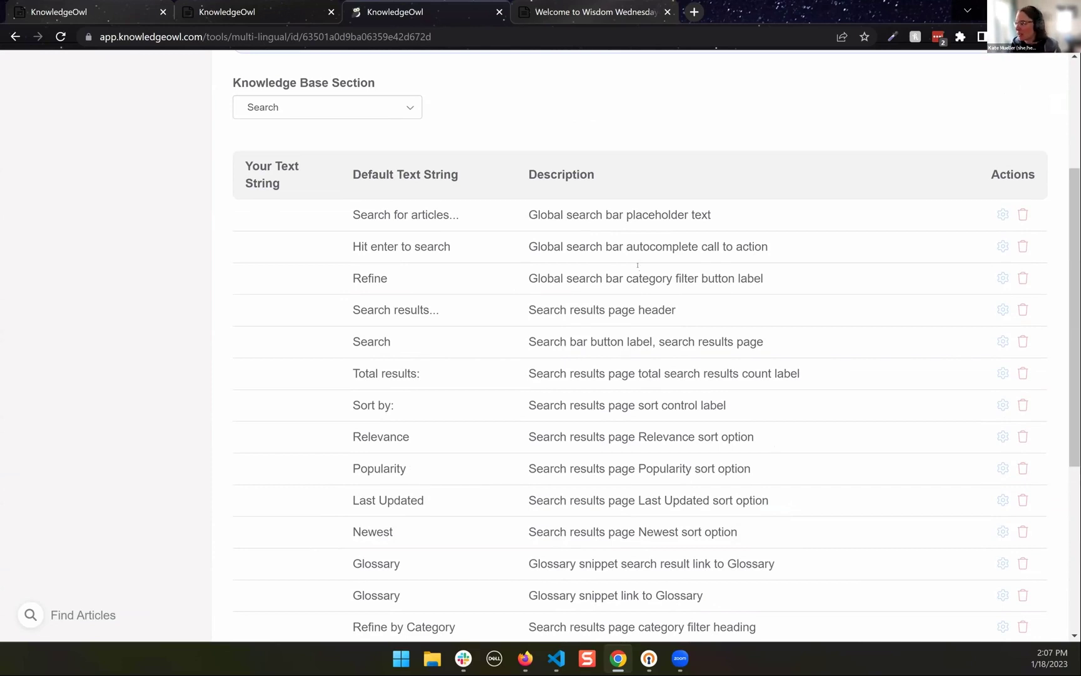
pyautogui.moveTo(626, 279); pyautogui.dragTo(697, 278)
pyautogui.scroll(3, 498, 310)
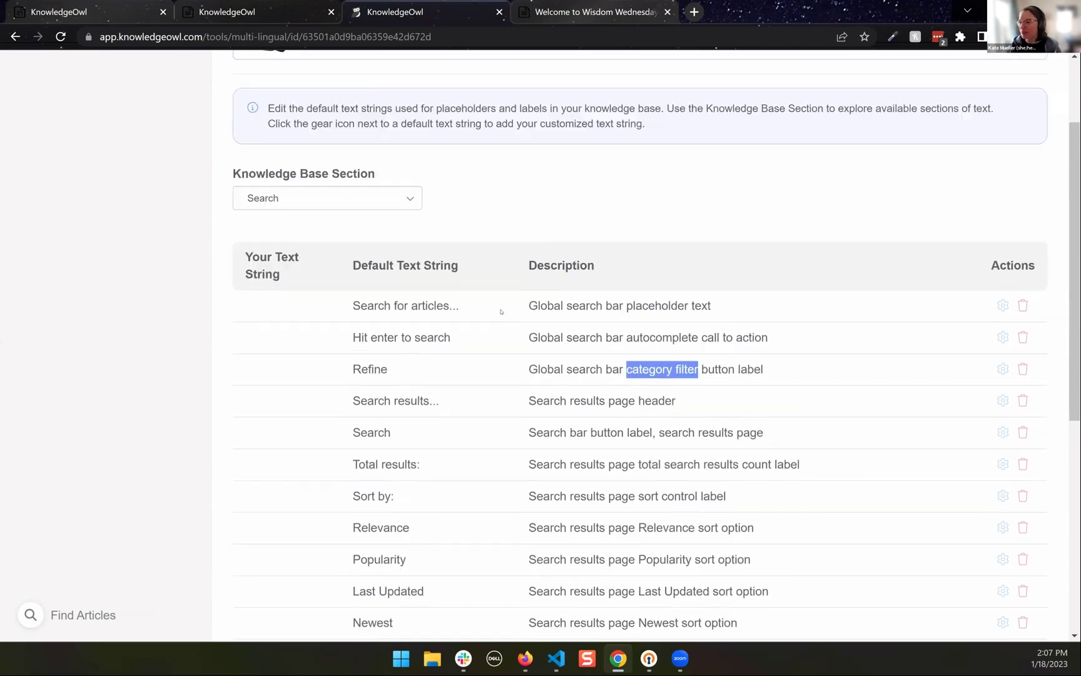
# Step: Open the knowledge base's Search settings in a new tab and examine the results, filter and autosuggest options
pyautogui.click(458, 68)
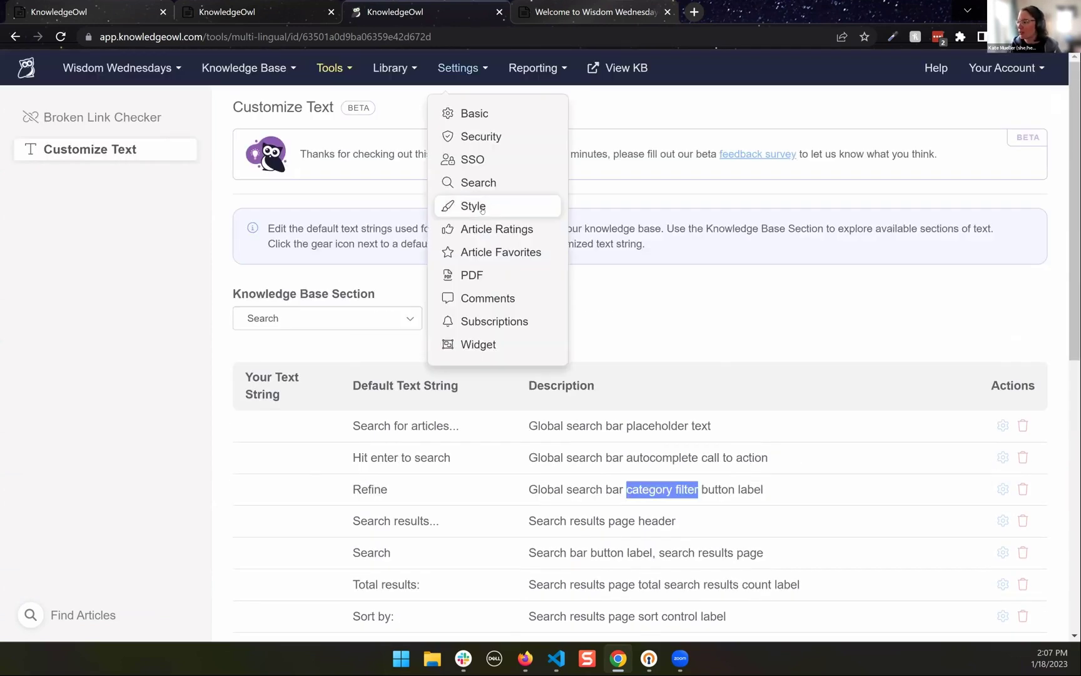
pyautogui.rightClick(492, 184)
pyautogui.click(537, 198)
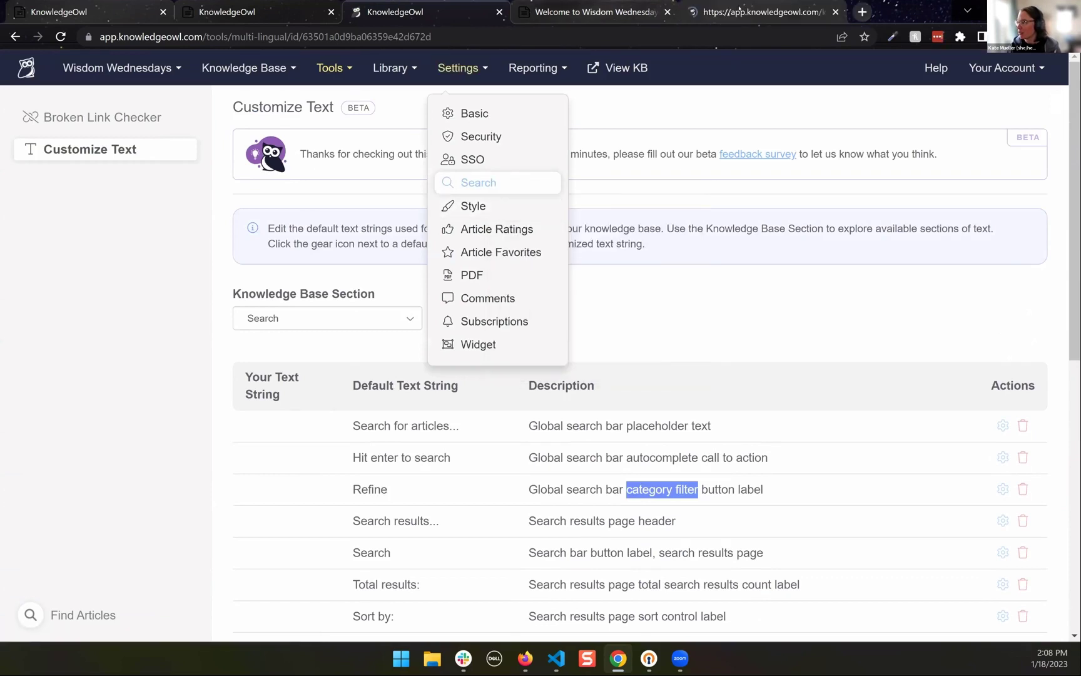
pyautogui.click(731, 12)
pyautogui.scroll(-2, 438, 282)
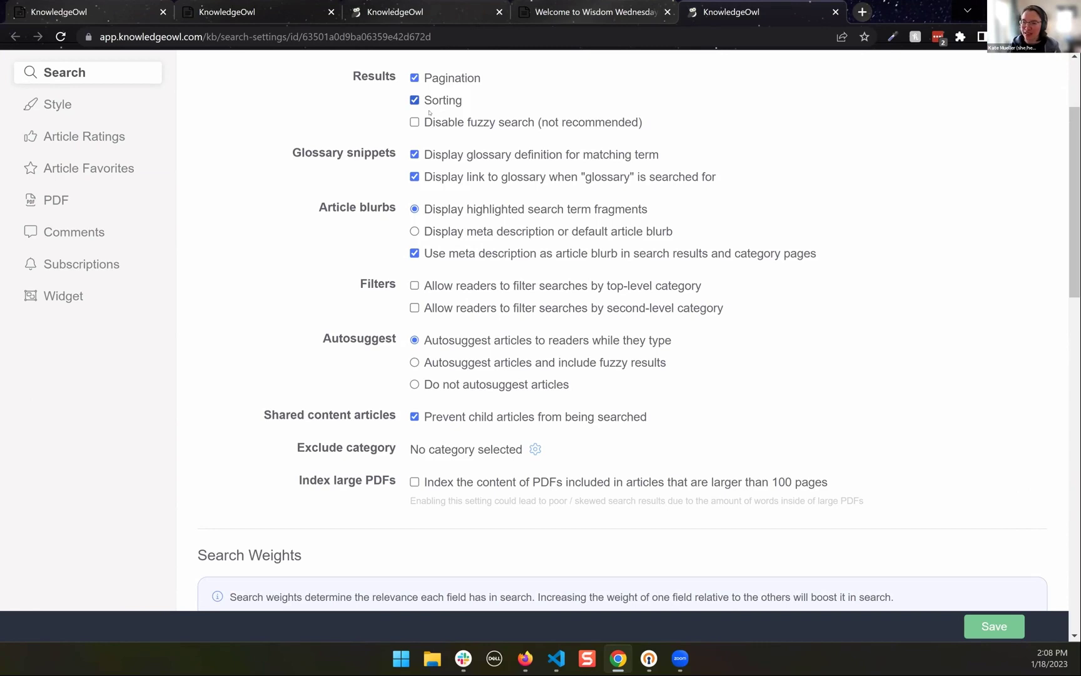
# Step: Open the KnowledgeOwl support site in a new tab, search for "customize text" and open the "Customize Text tool" article
pyautogui.click(451, 11)
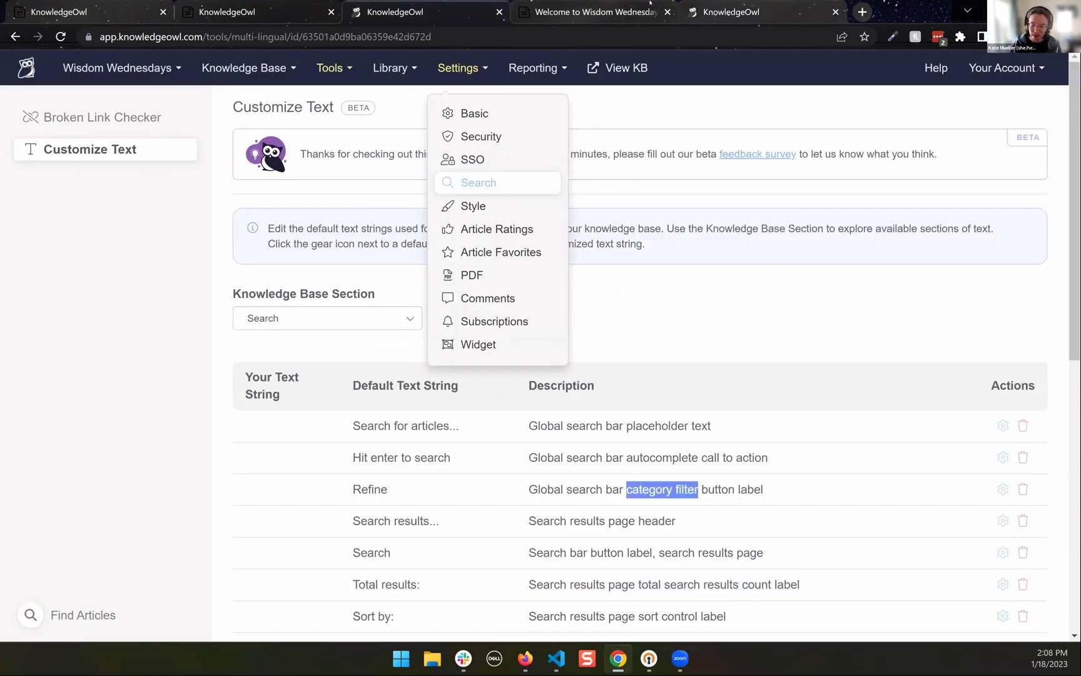
pyautogui.click(861, 12)
pyautogui.write('support')
pyautogui.press('Return')
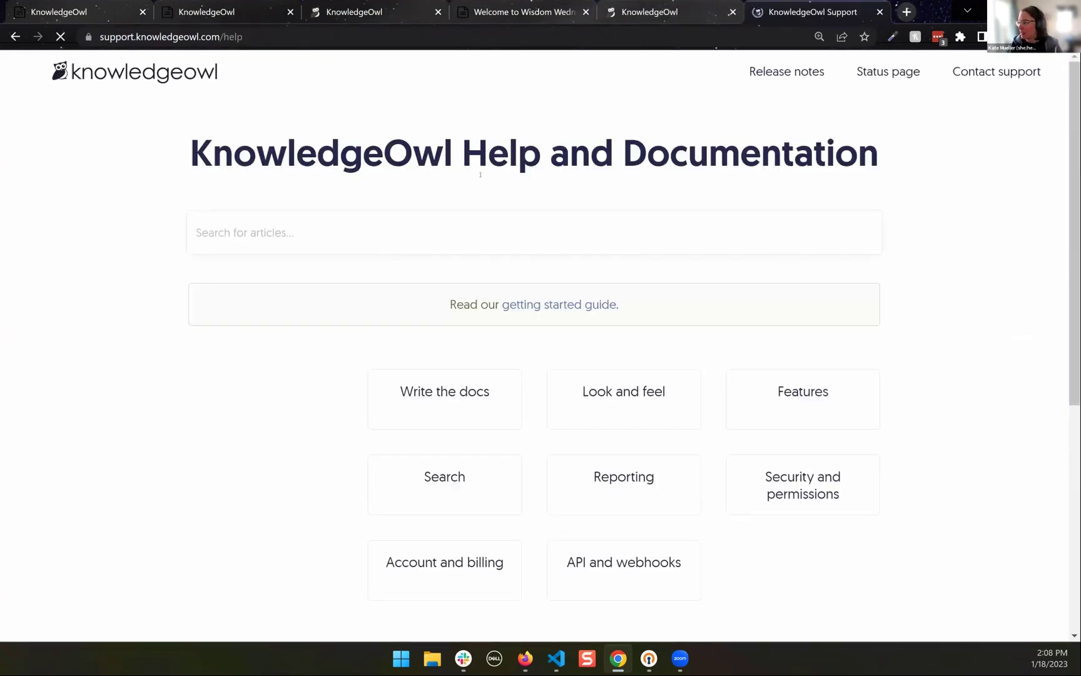
pyautogui.click(387, 231)
pyautogui.write('customize text')
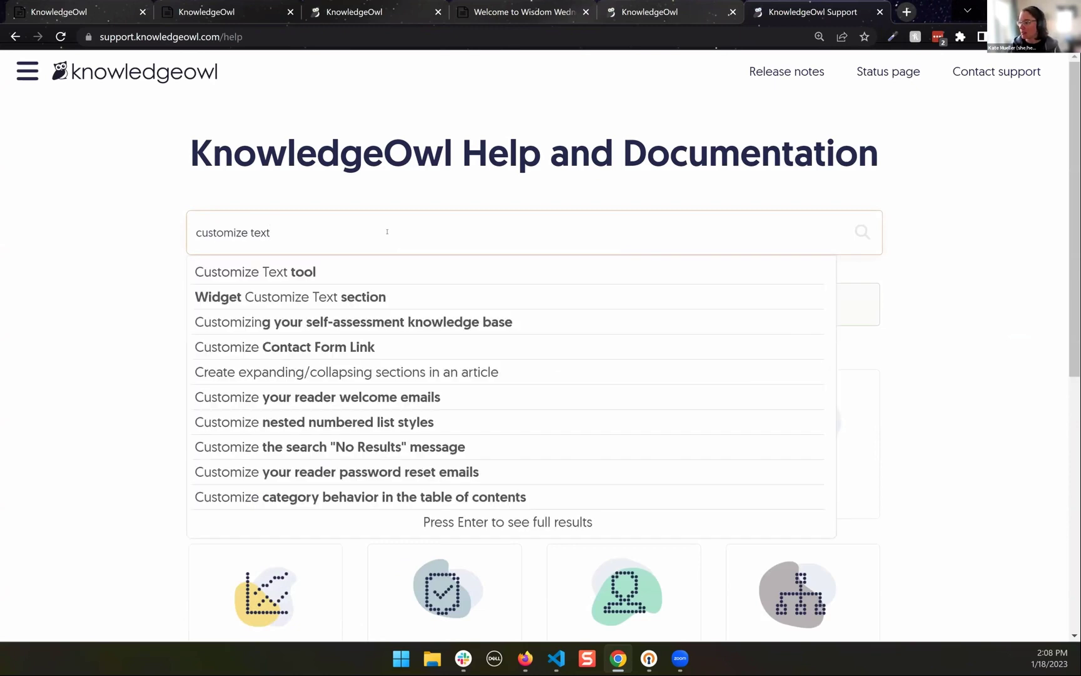
pyautogui.click(259, 274)
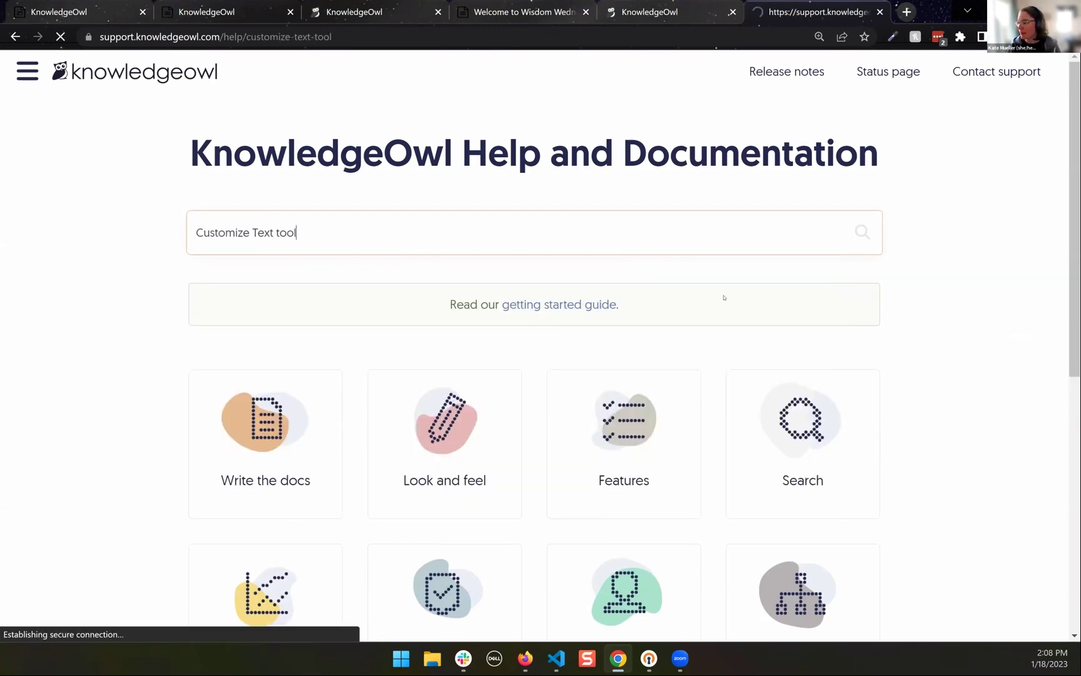
# Step: Expand "Section breakdown: Search" and examine the notes for each default text string and the Global Search screenshots
pyautogui.scroll(-1, 291, 275)
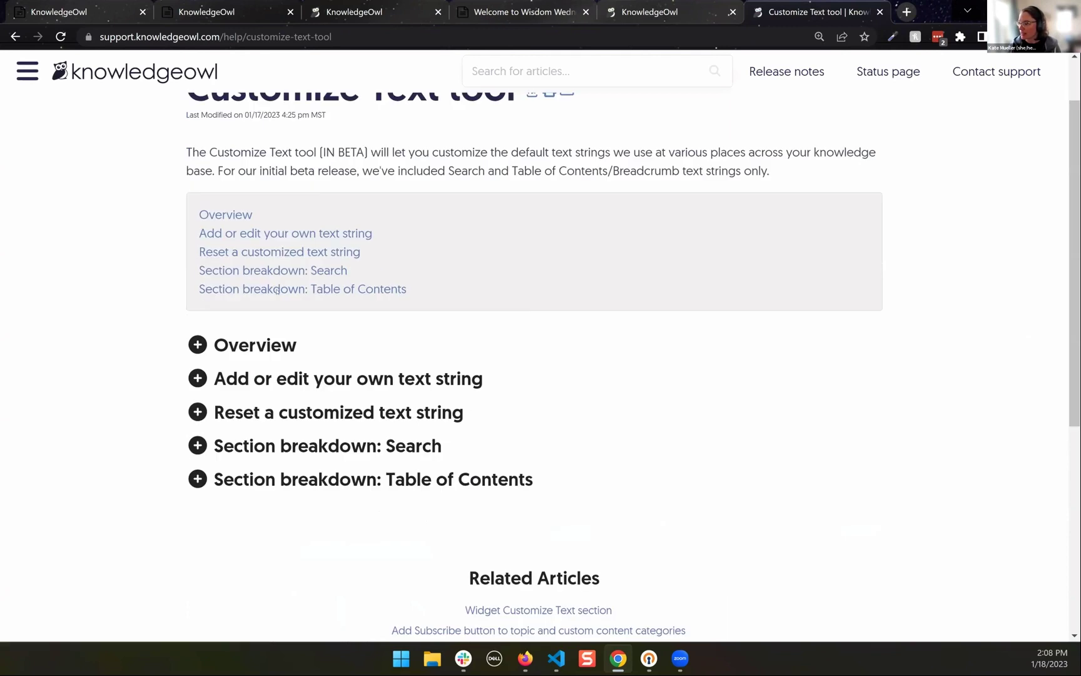
pyautogui.click(266, 442)
pyautogui.scroll(-5, 401, 237)
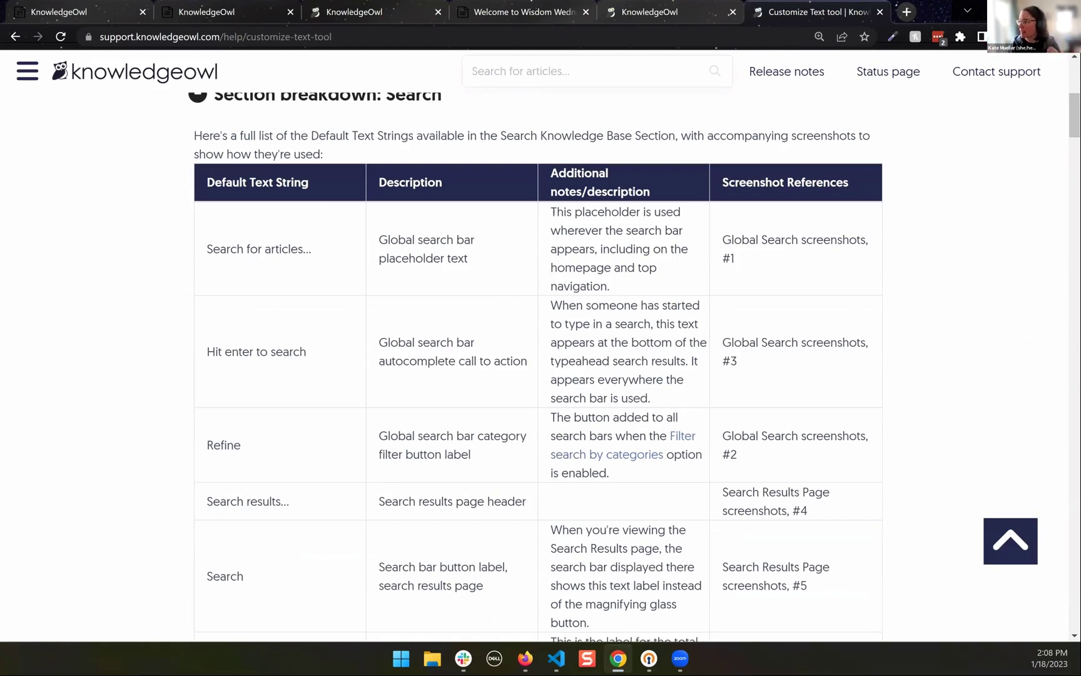
pyautogui.moveTo(619, 288); pyautogui.dragTo(547, 205)
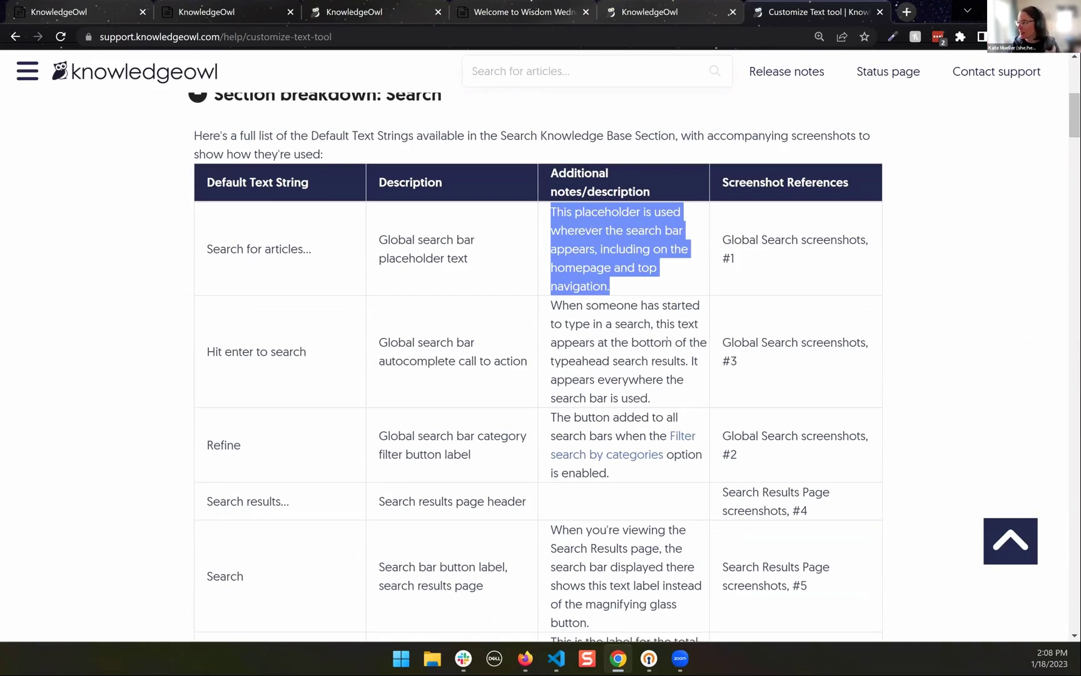
pyautogui.scroll(-2, 667, 341)
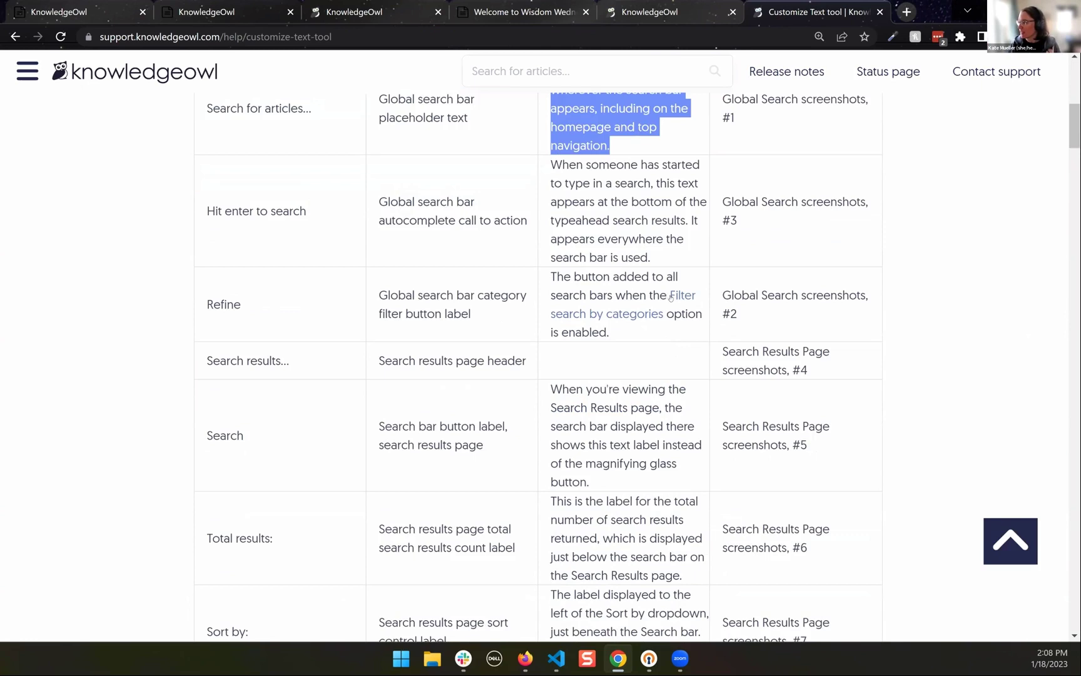
pyautogui.moveTo(670, 294); pyautogui.dragTo(675, 331)
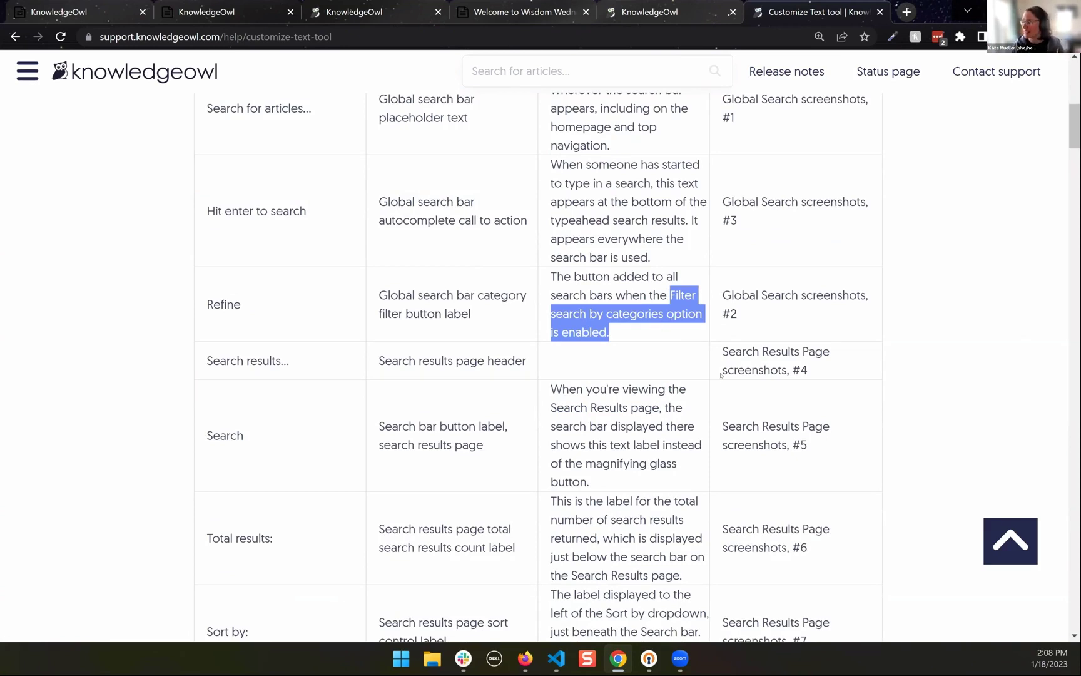
pyautogui.scroll(-12, 721, 374)
pyautogui.scroll(-15, 704, 374)
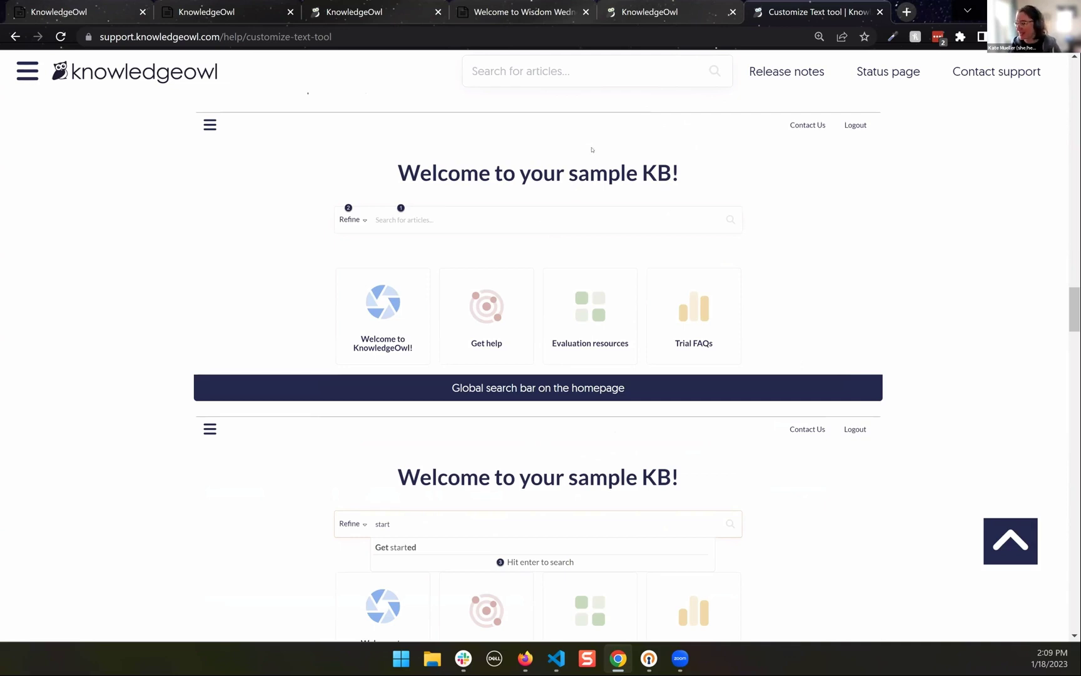
# Step: Return to the Customize Text page, dismiss the open settings list and review the Search section's text strings
pyautogui.click(325, 3)
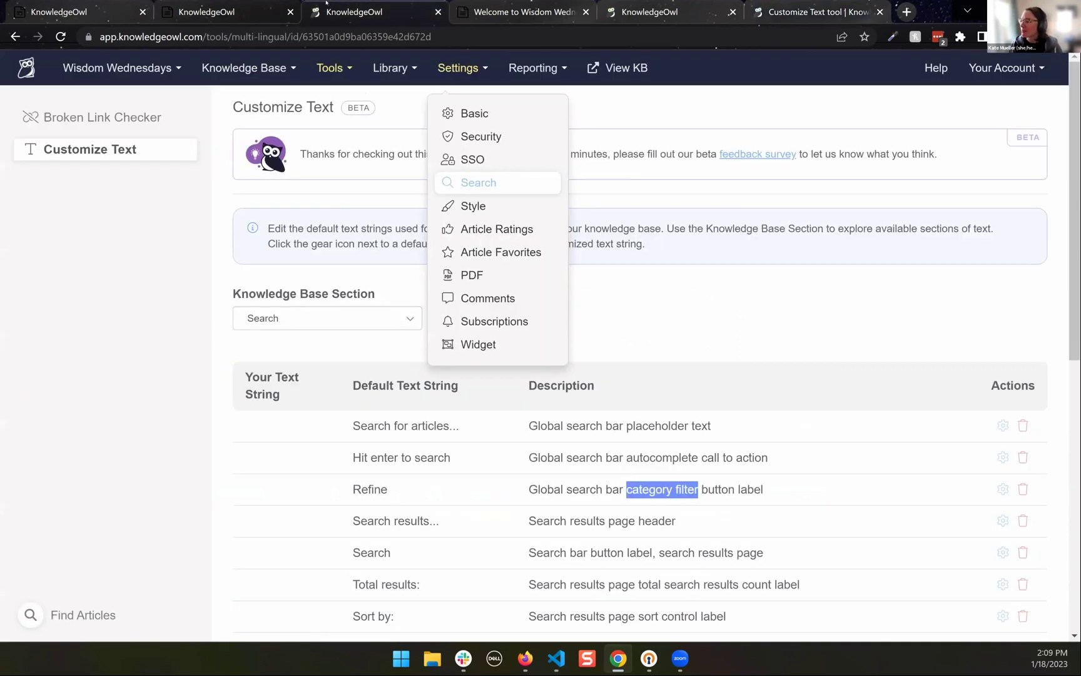
pyautogui.click(563, 267)
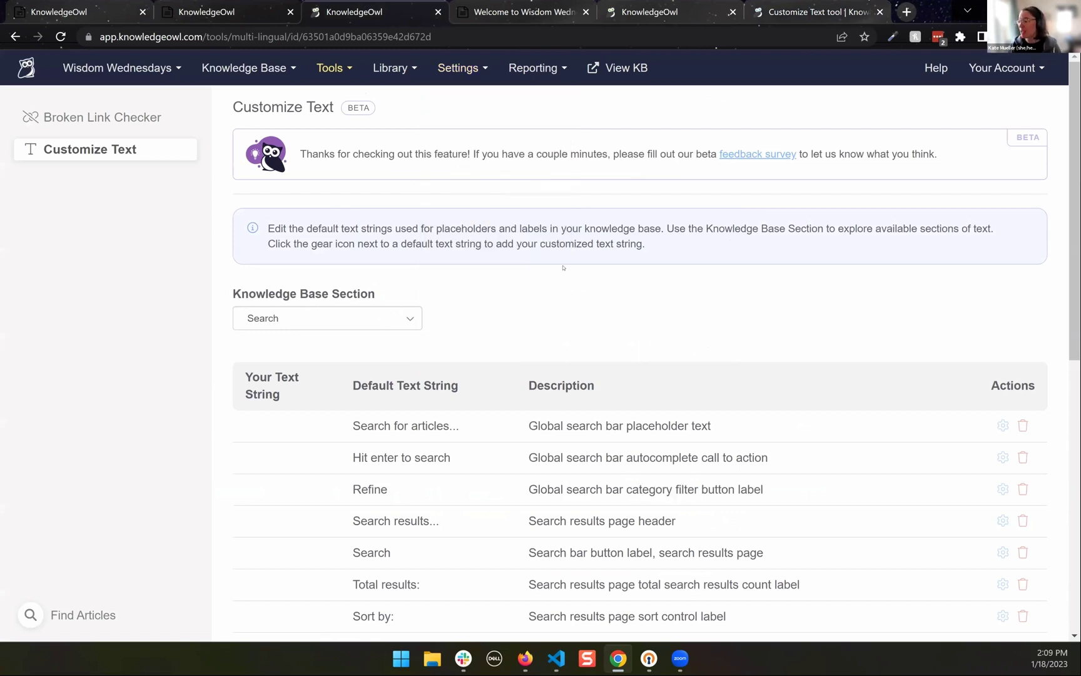
pyautogui.scroll(-5, 588, 328)
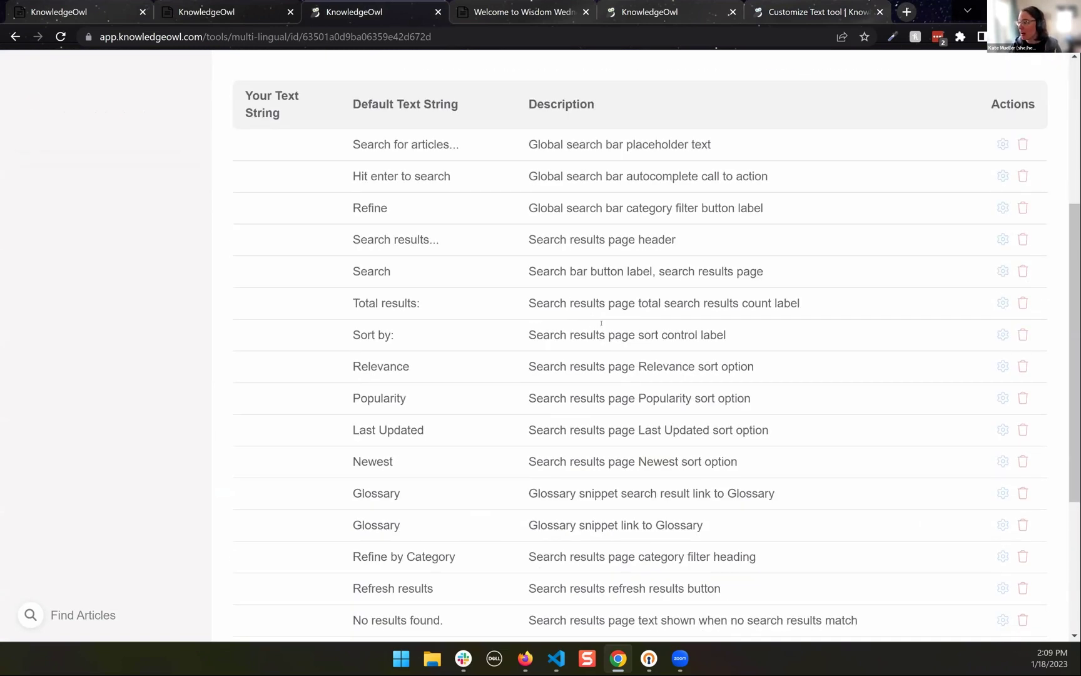
# Step: Switch to the KnowledgeOwl support site and run a full search for "customize text"
pyautogui.click(757, 8)
pyautogui.scroll(6, 553, 250)
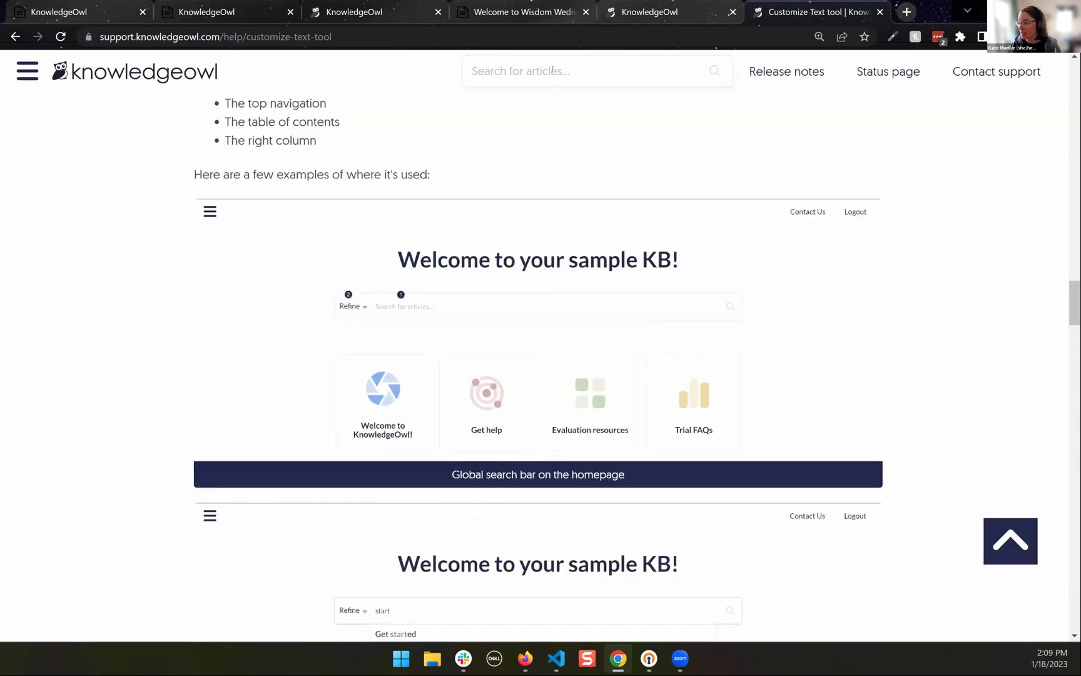
pyautogui.click(553, 70)
pyautogui.write('customize text')
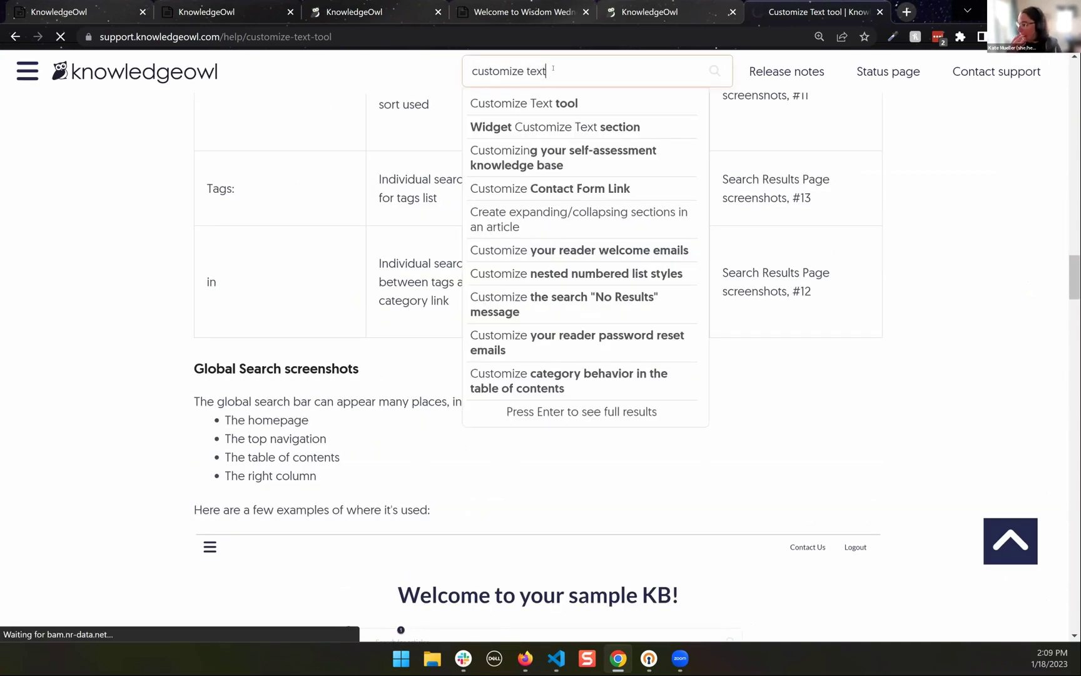
pyautogui.press('Return')
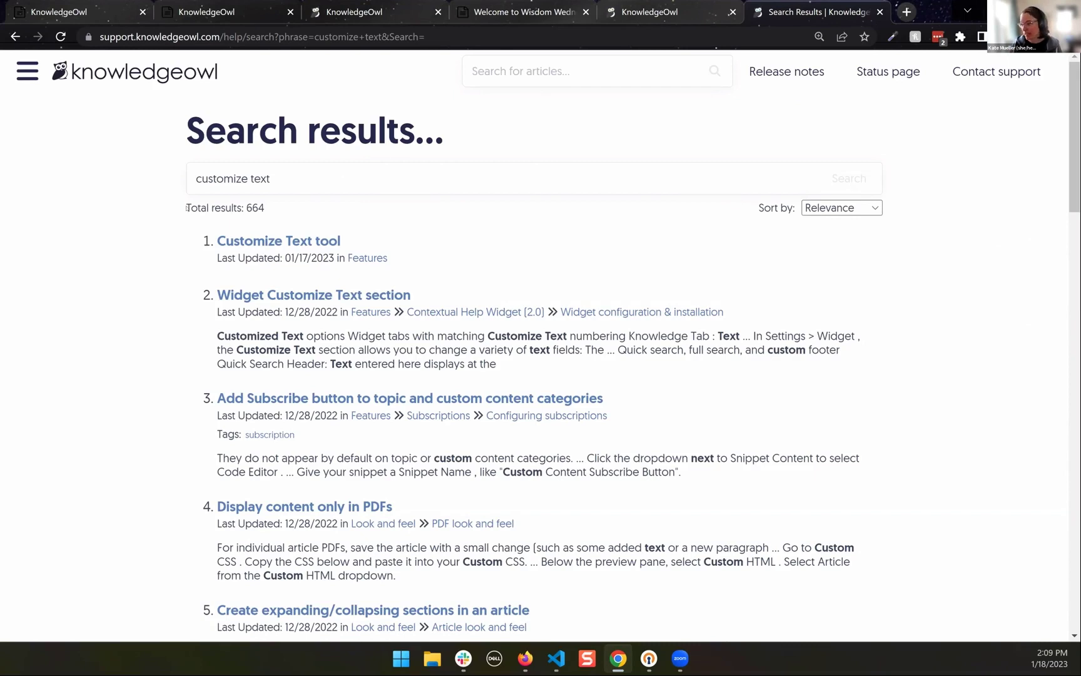
# Step: Examine the search results page's header, total results label, last-updated and category line, and sort options
pyautogui.moveTo(420, 149); pyautogui.dragTo(186, 150)
pyautogui.moveTo(185, 211); pyautogui.dragTo(297, 209)
pyautogui.moveTo(217, 258); pyautogui.dragTo(492, 260)
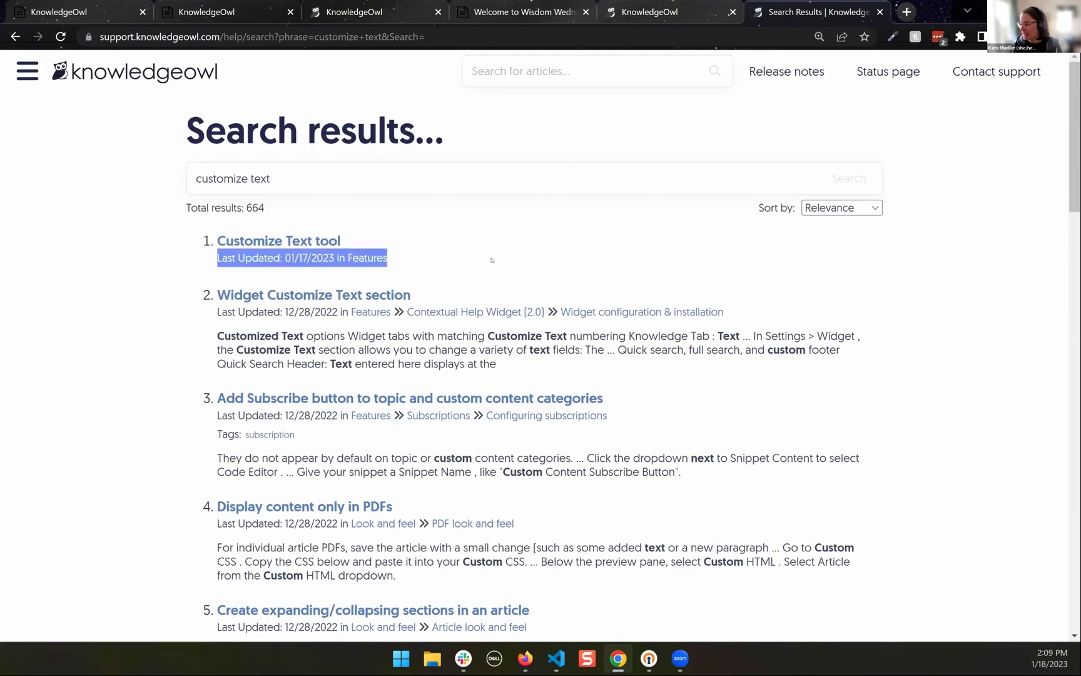
pyautogui.click(492, 260)
pyautogui.click(843, 209)
pyautogui.click(963, 207)
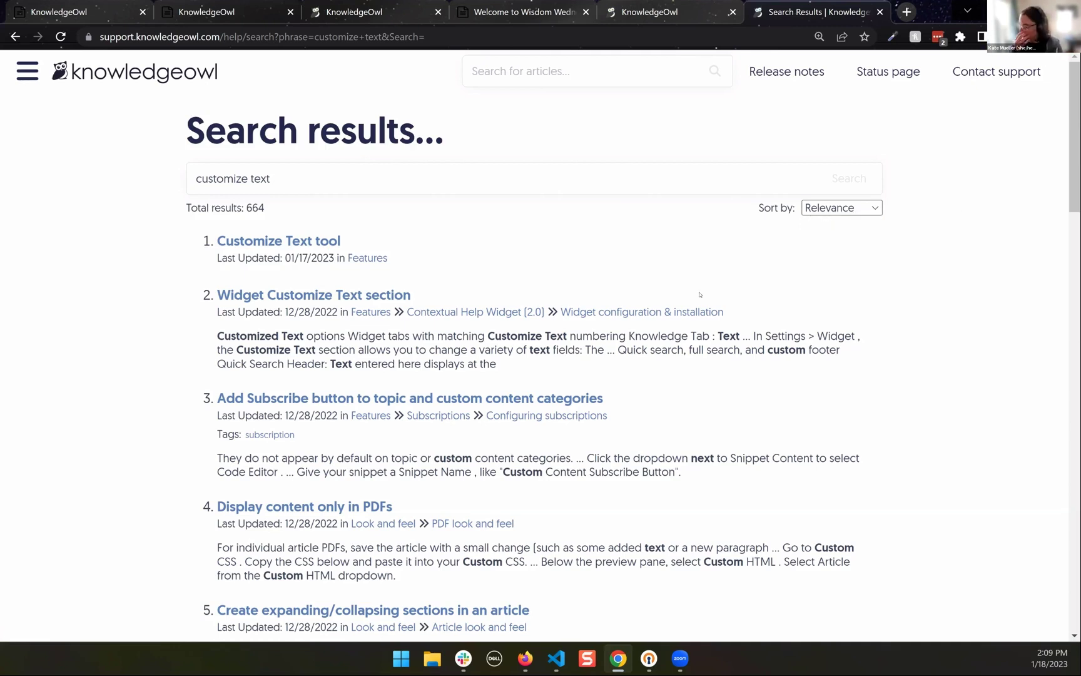
# Step: Search for "idp" from the results page and examine the Glossary link in the glossary snippet
pyautogui.click(326, 180)
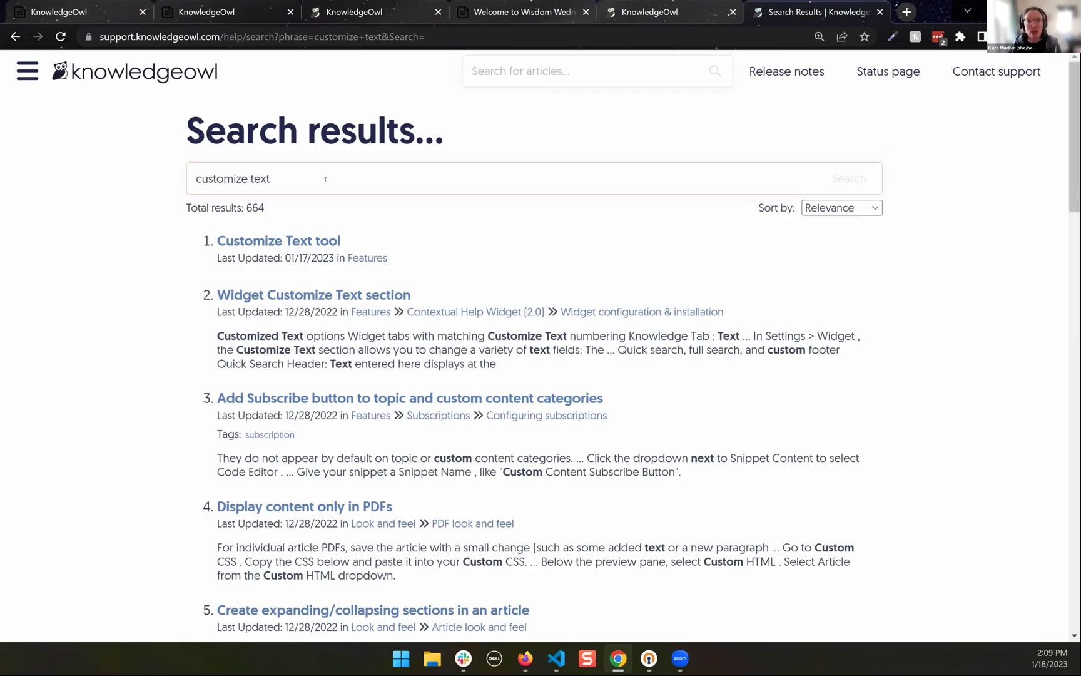
pyautogui.moveTo(283, 174); pyautogui.dragTo(119, 172)
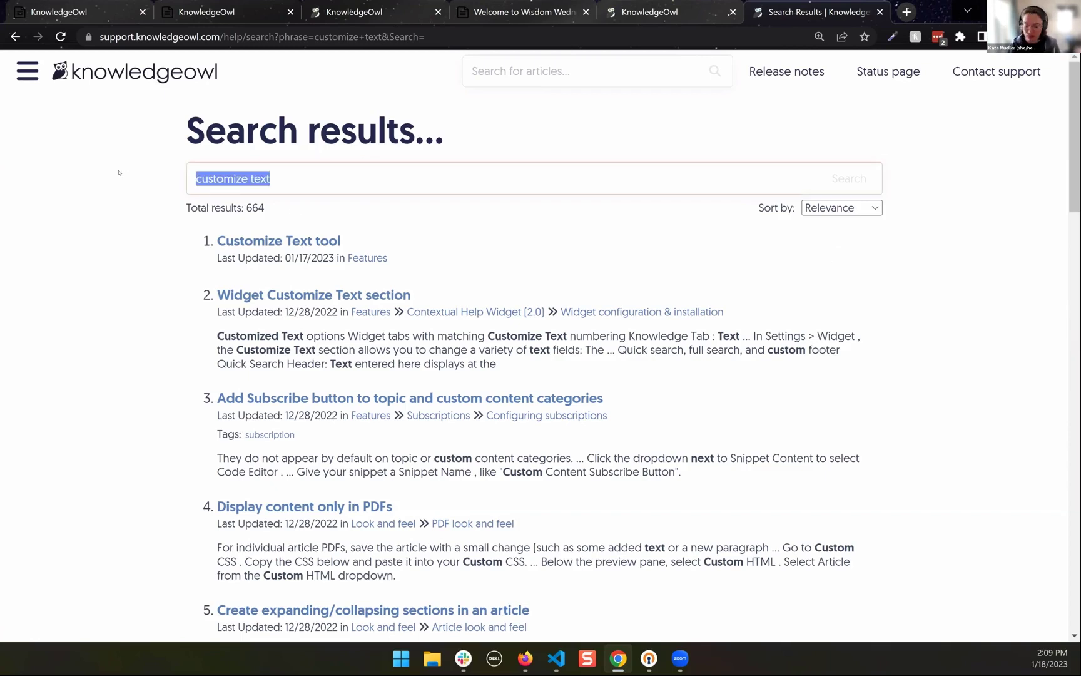
pyautogui.write('idp')
pyautogui.press('Return')
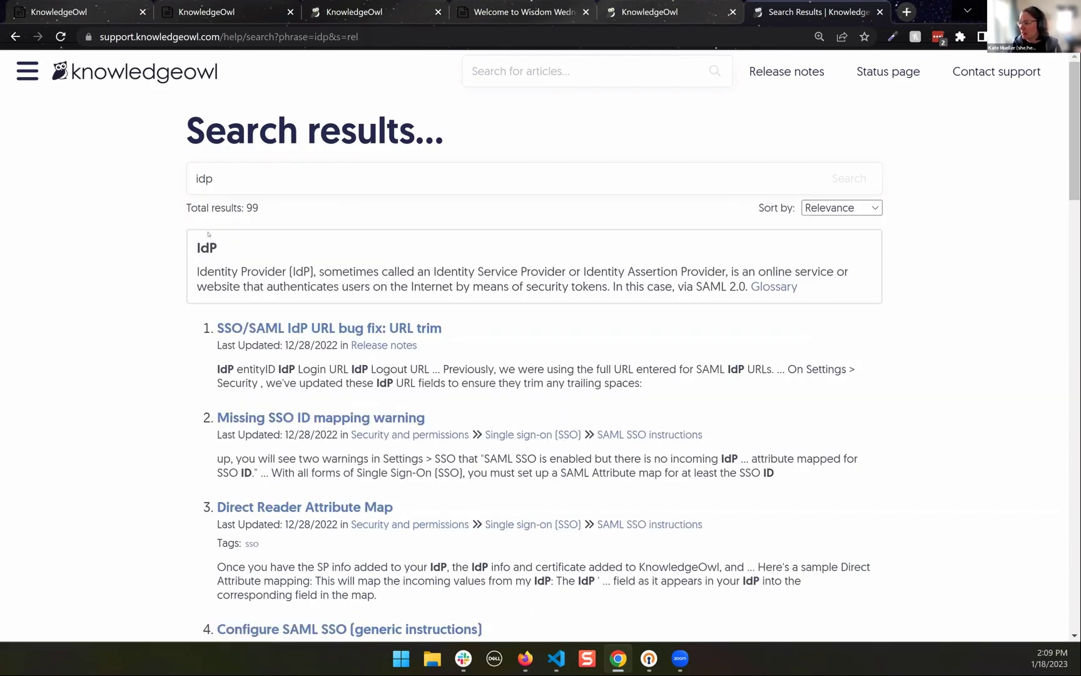
pyautogui.moveTo(815, 288); pyautogui.dragTo(751, 286)
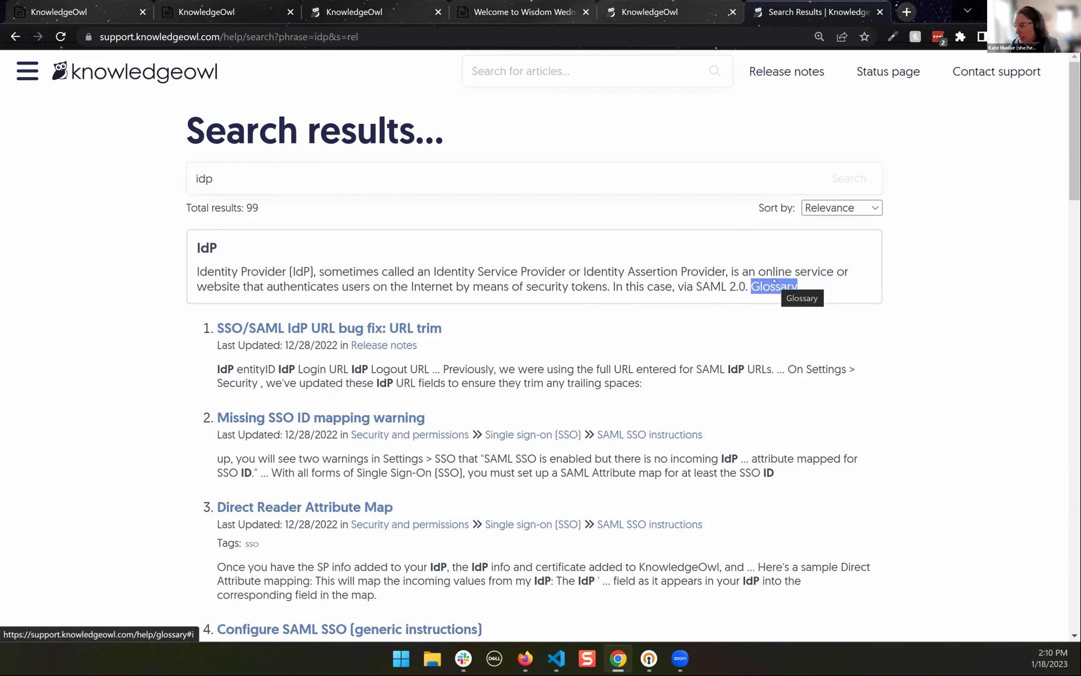
pyautogui.click(755, 135)
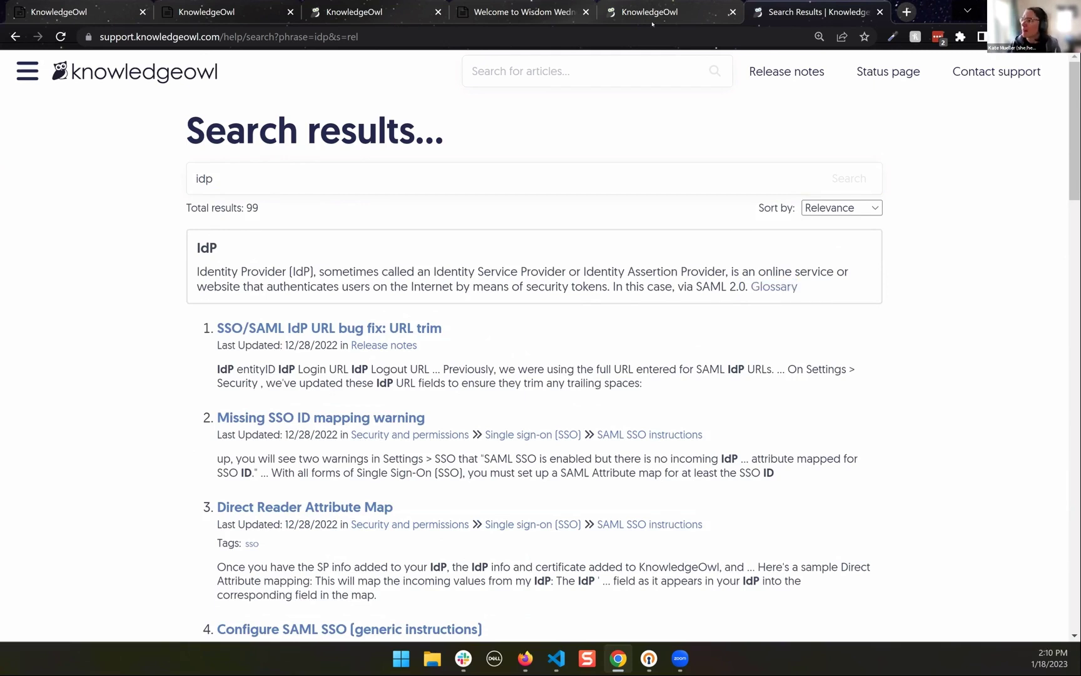
# Step: Return to the Customize Text page and show the Table Of Contents section's text strings
pyautogui.click(341, 8)
pyautogui.scroll(5, 331, 243)
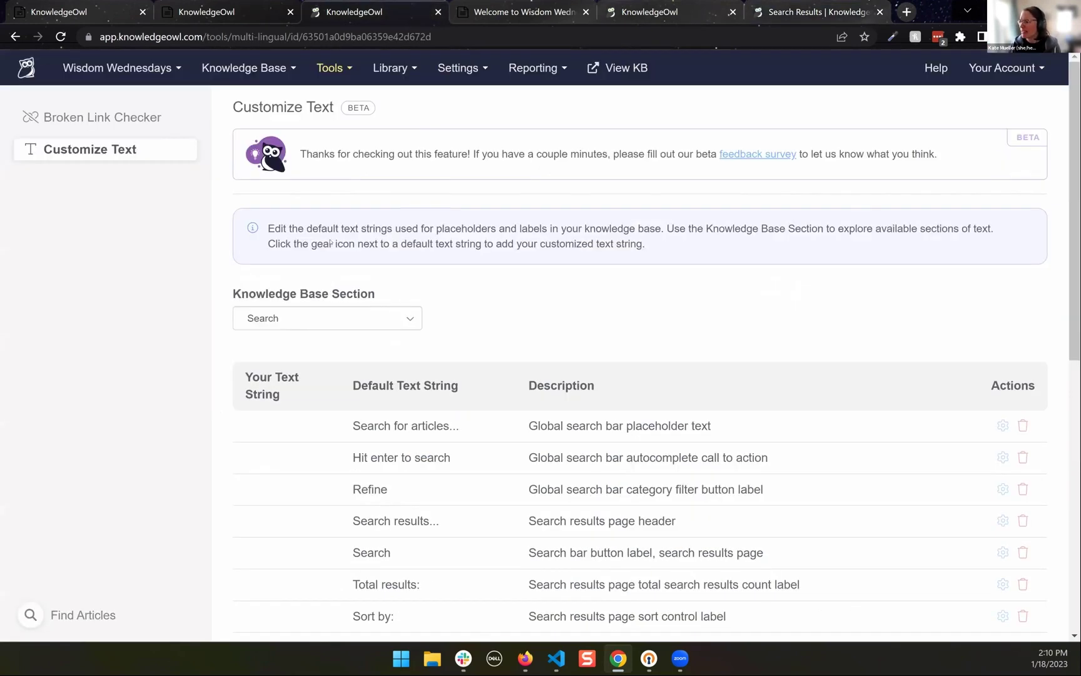
pyautogui.click(332, 319)
pyautogui.click(331, 346)
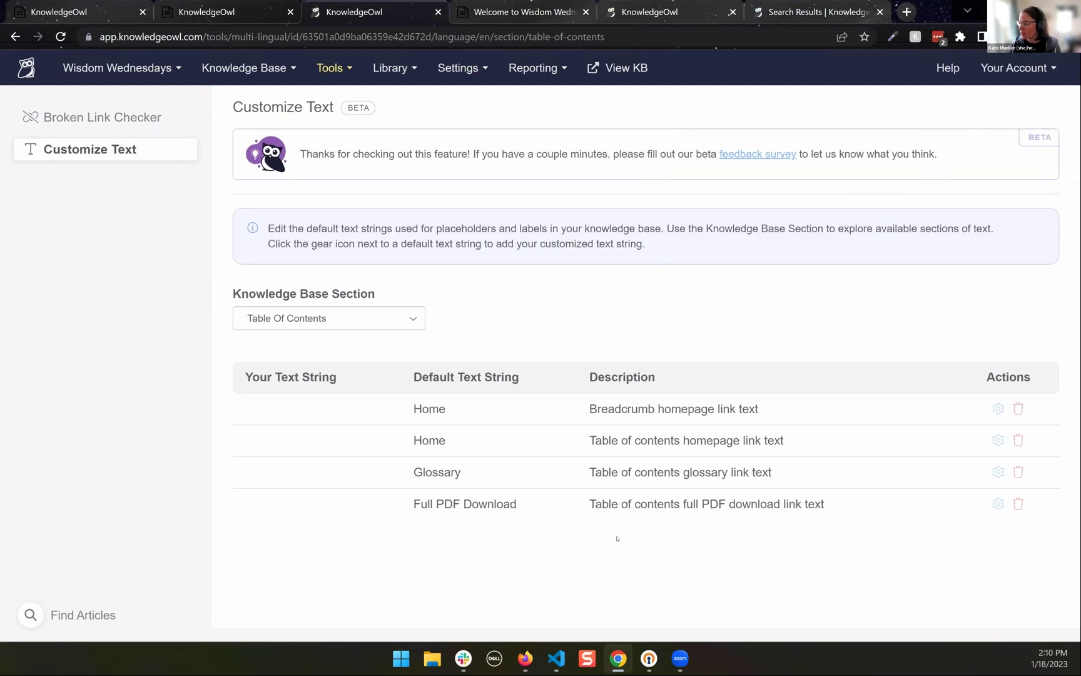
# Step: Review the descriptions of the breadcrumb homepage link and the table of contents homepage, glossary and full PDF download links
pyautogui.moveTo(590, 410); pyautogui.dragTo(759, 409)
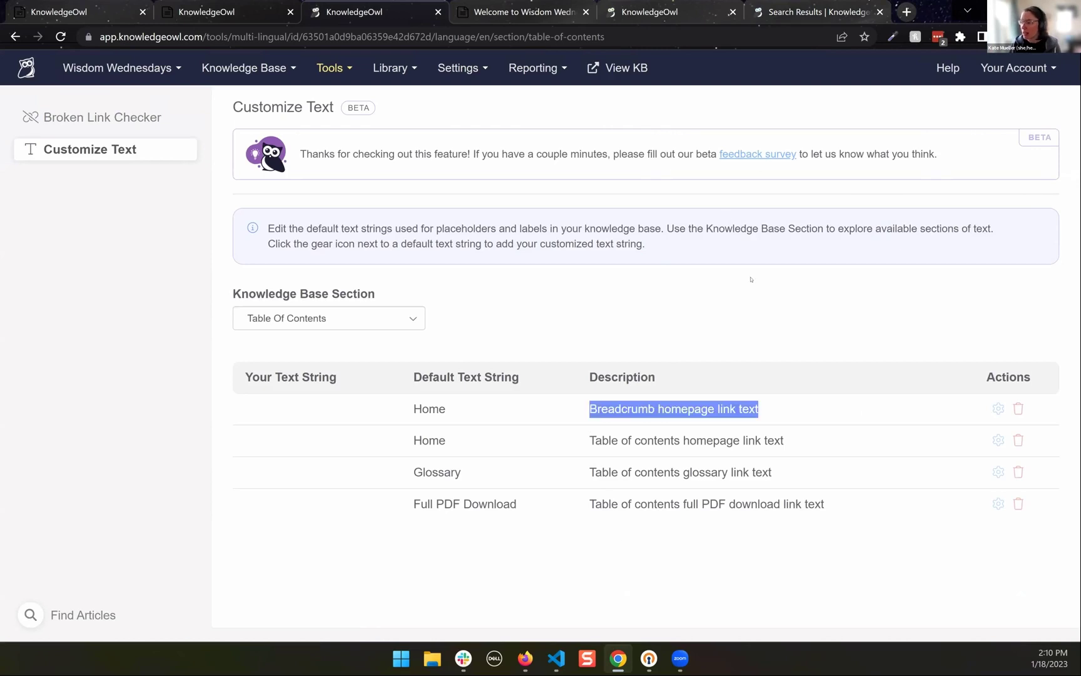
pyautogui.click(751, 311)
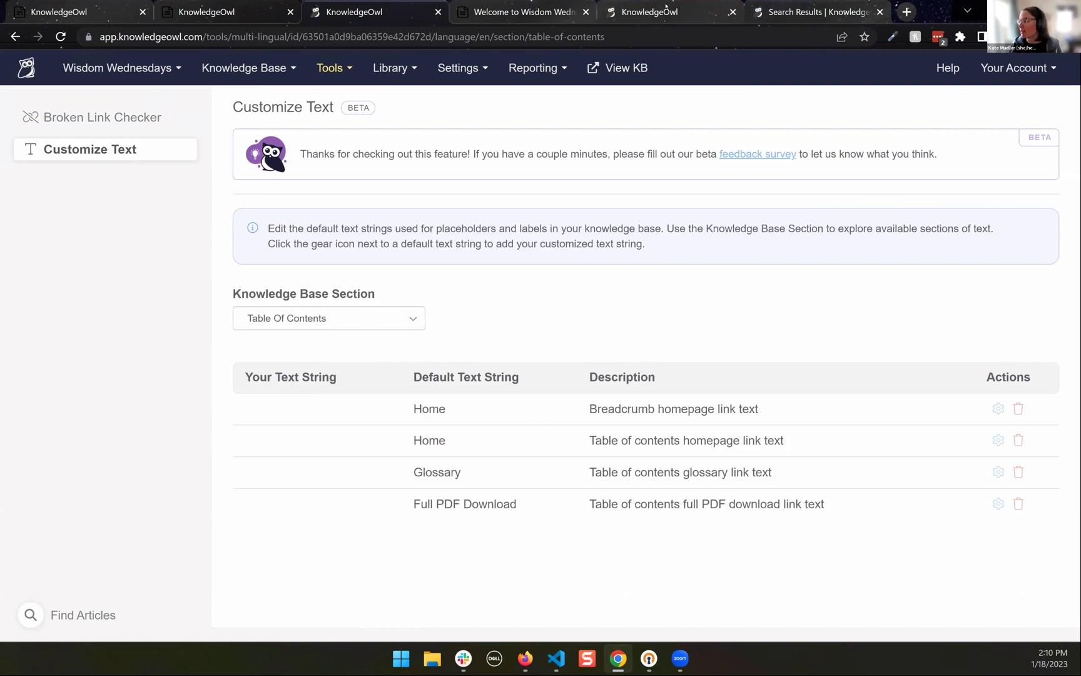
pyautogui.tripleClick(830, 431)
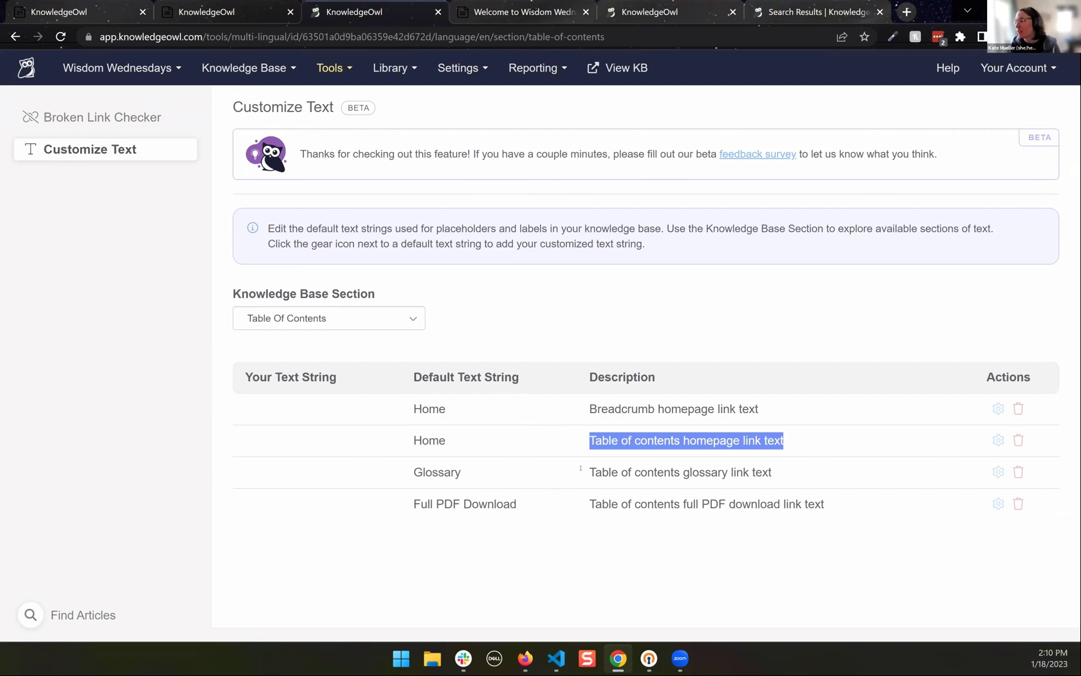
pyautogui.moveTo(580, 468); pyautogui.dragTo(838, 480)
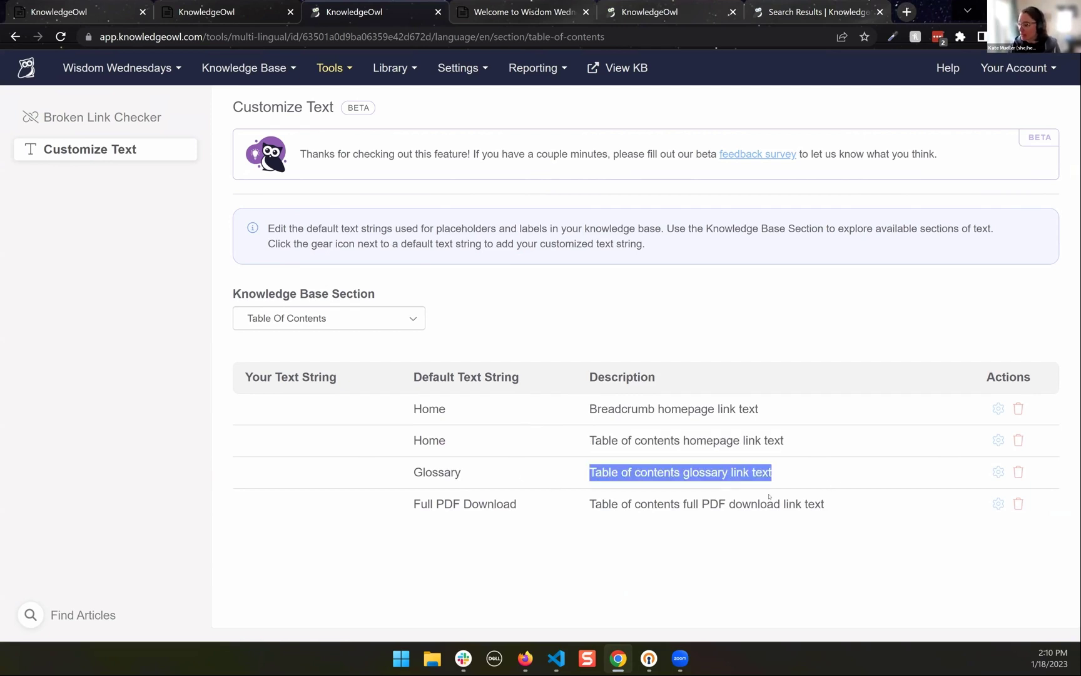
pyautogui.click(604, 499)
pyautogui.moveTo(591, 502); pyautogui.dragTo(882, 493)
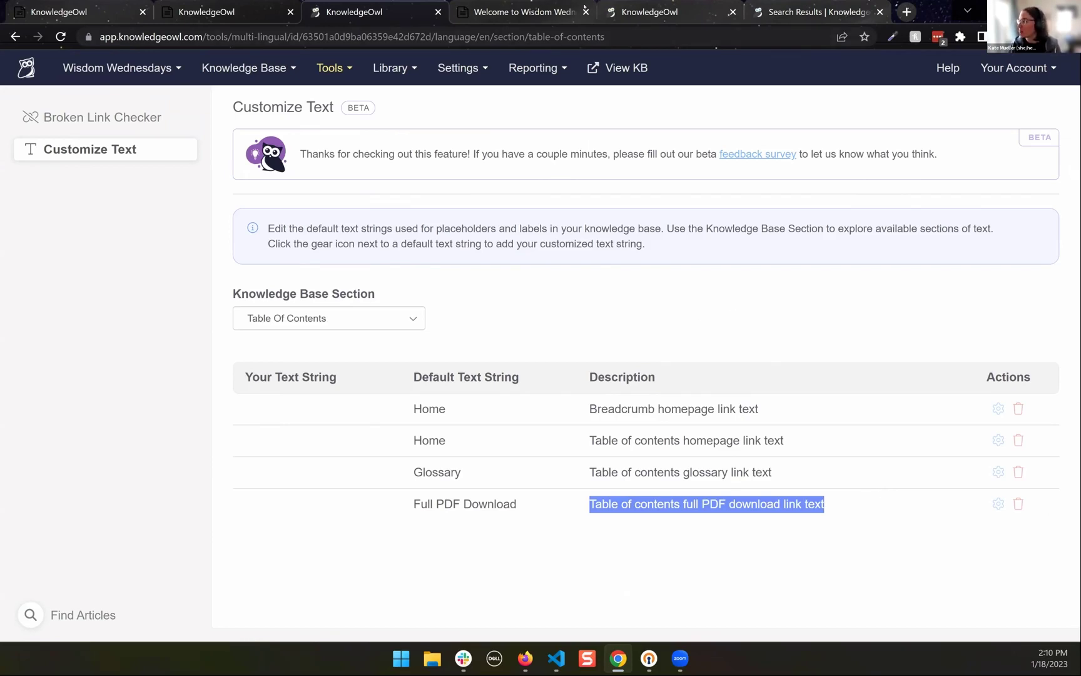
# Step: Open the "Custom content category" page in the live Wisdom Wednesdays knowledge base, check its Home links, and return to Customize Text
pyautogui.click(538, 11)
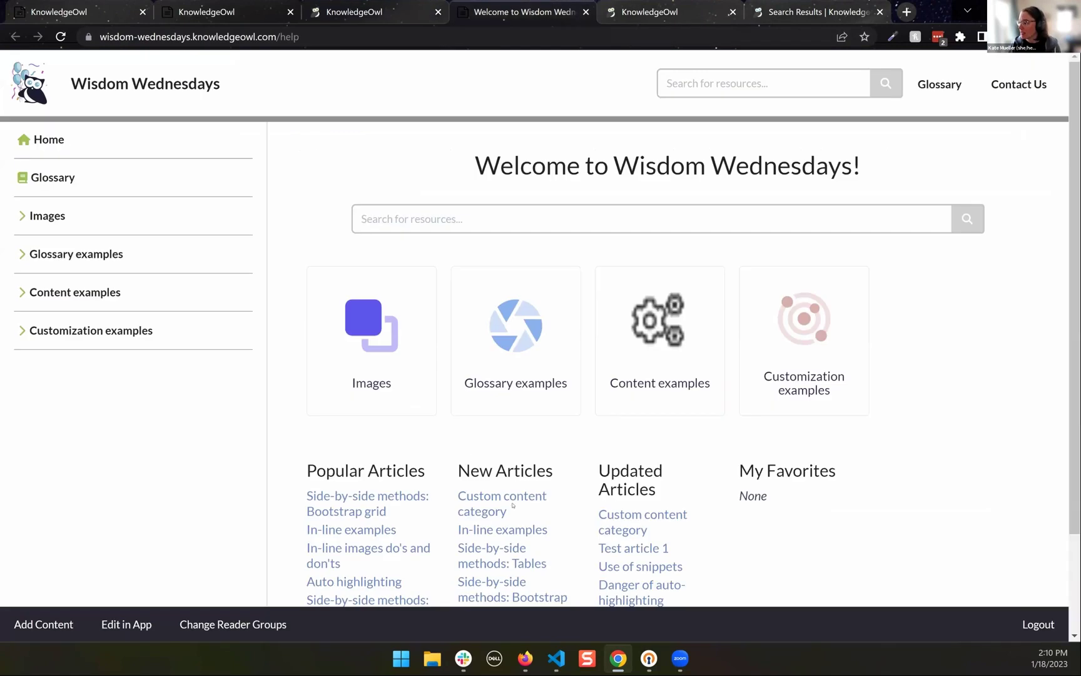
pyautogui.click(513, 505)
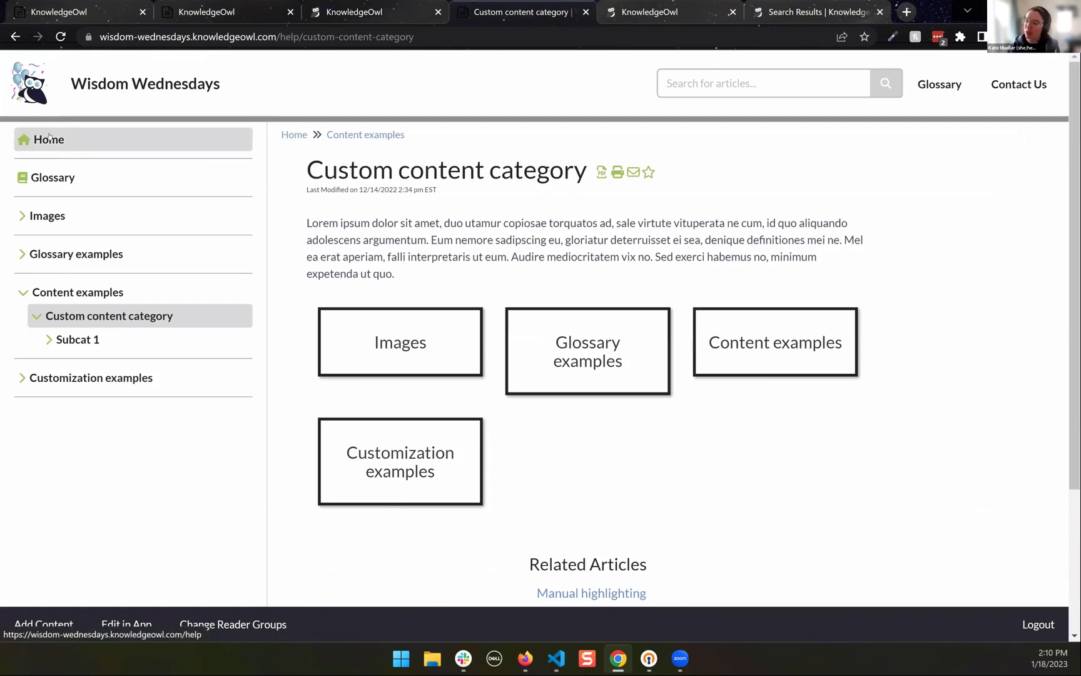
pyautogui.click(350, 12)
pyautogui.click(208, 12)
pyautogui.click(350, 12)
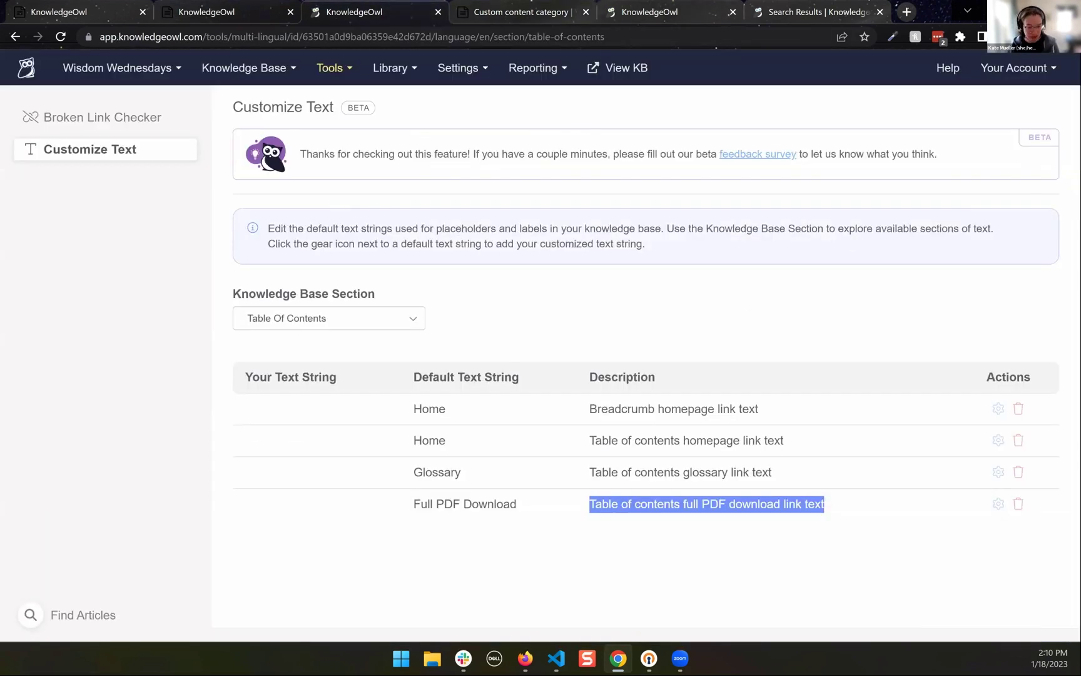